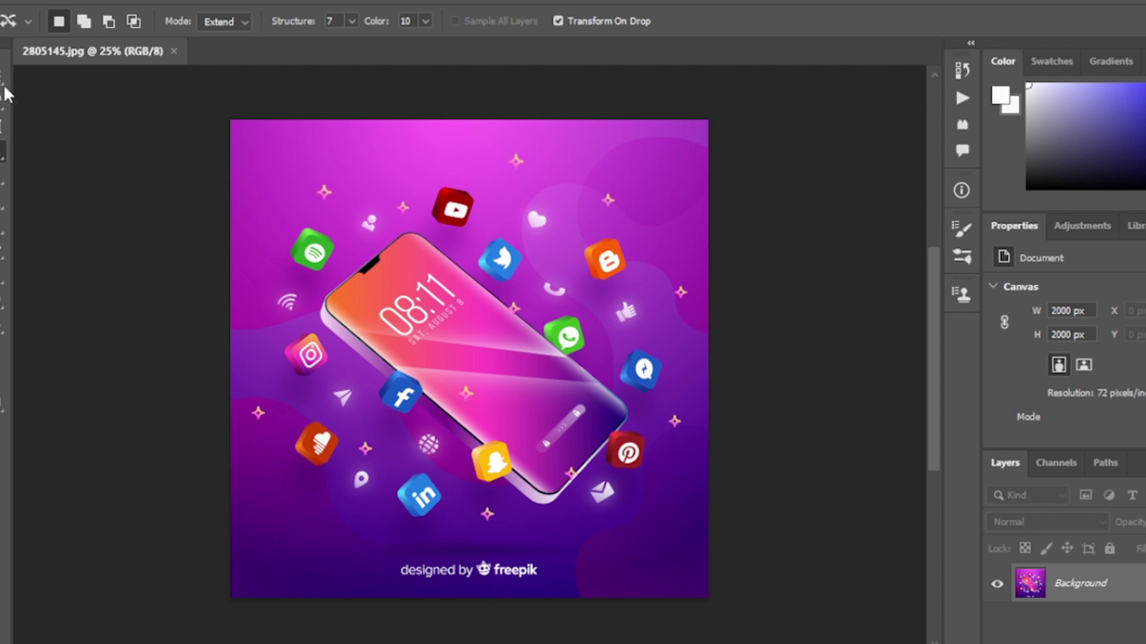
# Select the phone's screen area with the Quick Selection tool
pyautogui.press('v')
pyautogui.press('w')
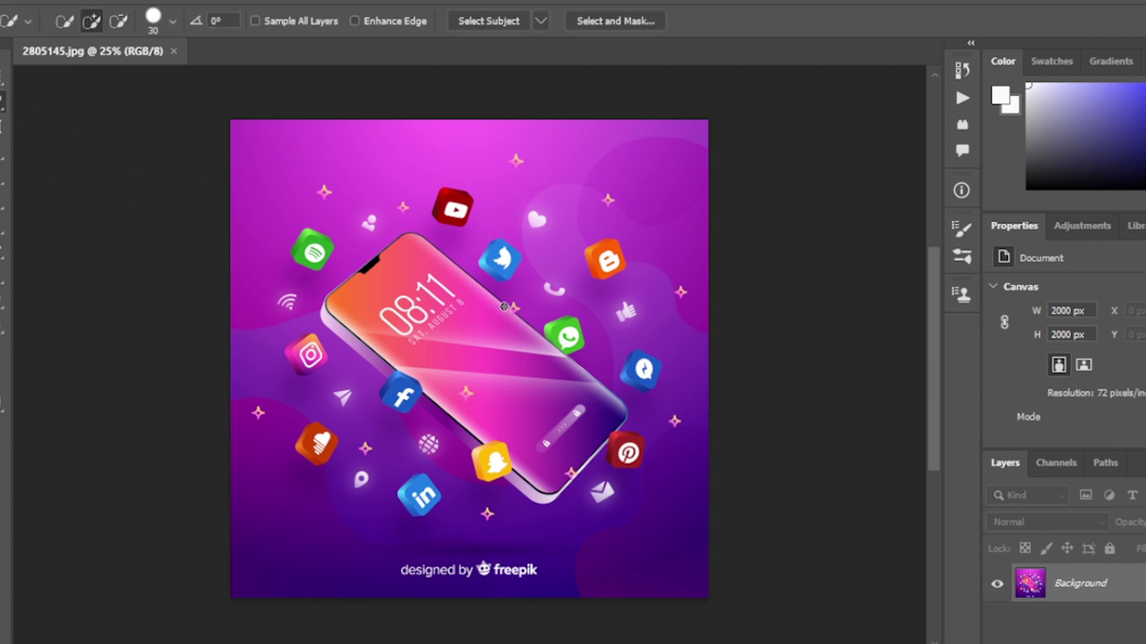
pyautogui.moveTo(419, 302)
pyautogui.mouseDown()
pyautogui.moveTo(470, 375)
pyautogui.moveTo(514, 404)
pyautogui.mouseUp()
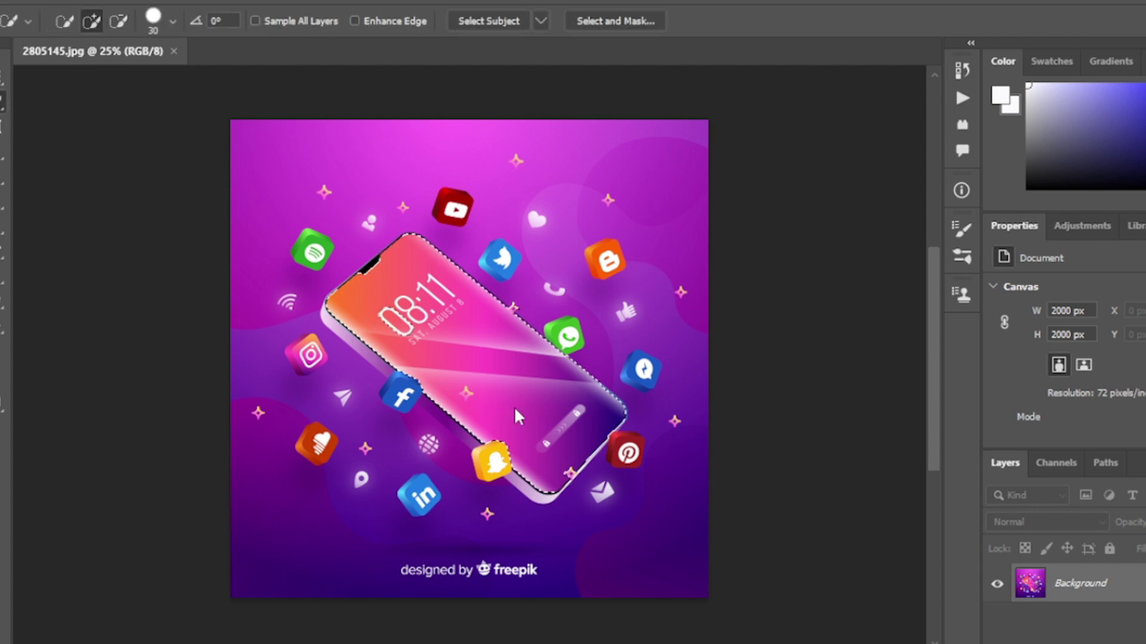
# Subtract the part of the star that sticks out beyond the phone's upper-right edge from the selection with the Lasso tool
pyautogui.scroll(4, 514, 404)
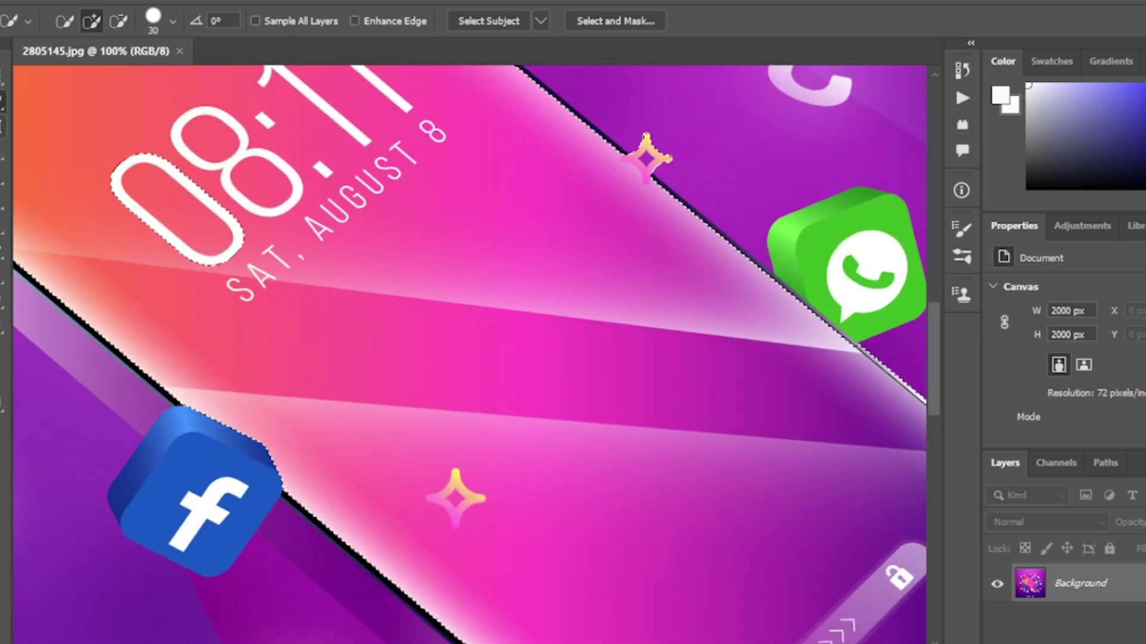
pyautogui.press('l')
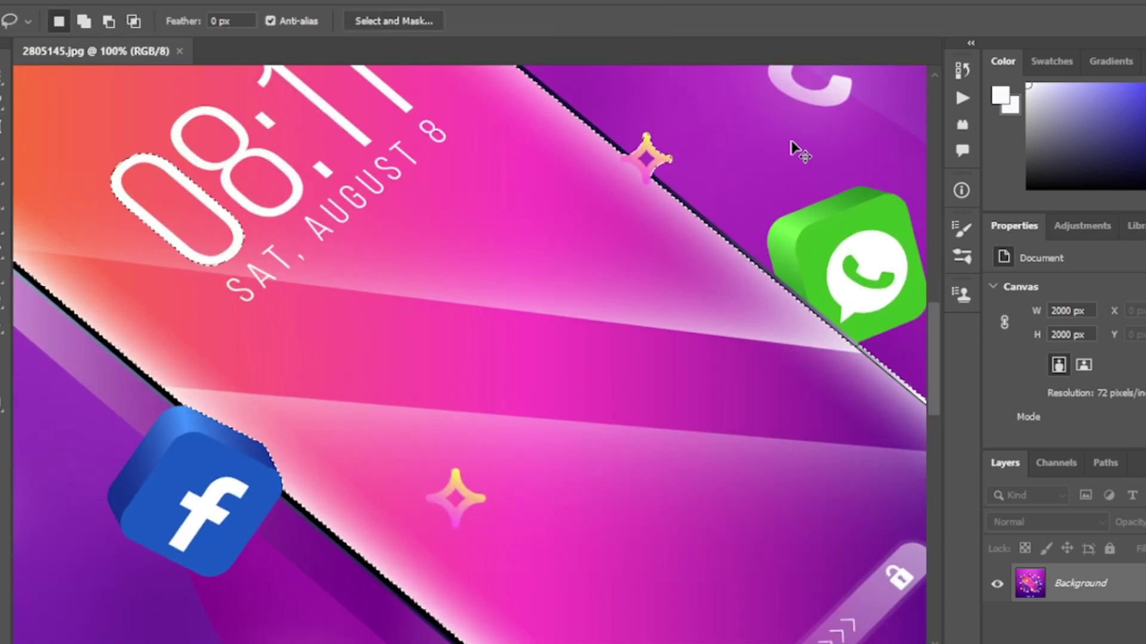
pyautogui.hscroll(2, 338, 330)
pyautogui.hscroll(4, 338, 330)
pyautogui.scroll(6, 418, 322)
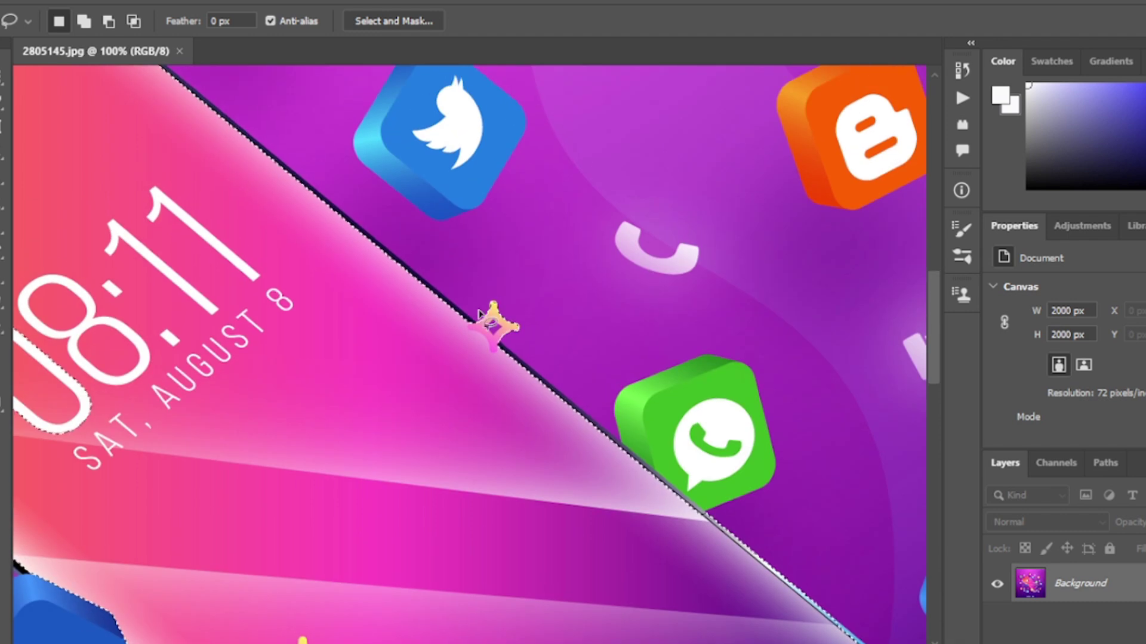
pyautogui.moveTo(464, 317); pyautogui.dragTo(485, 339)
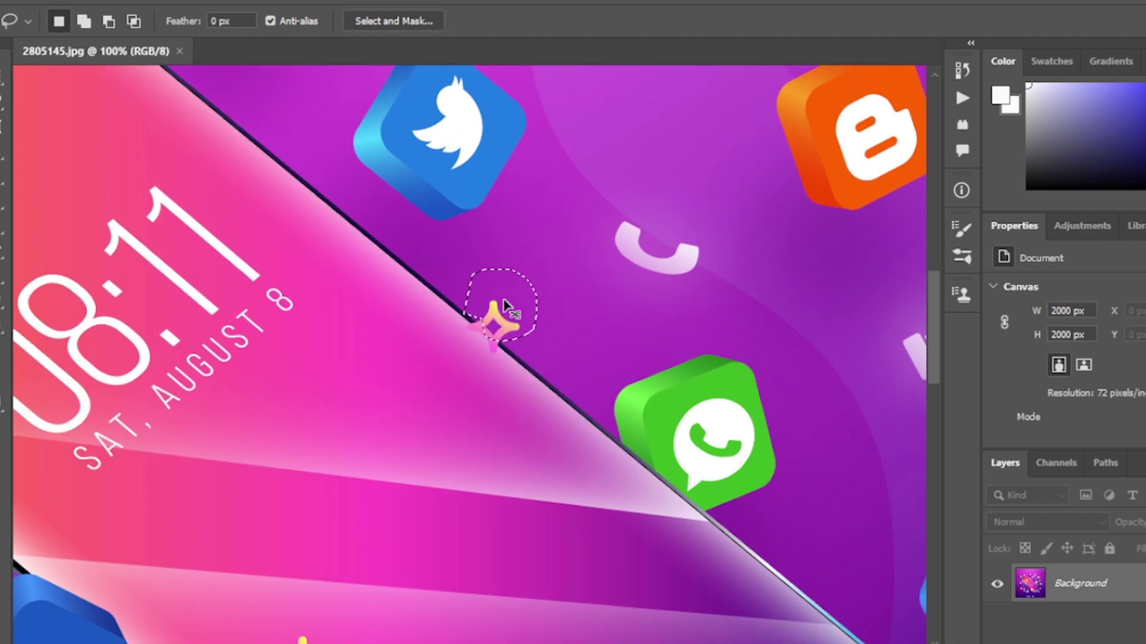
pyautogui.moveTo(503, 306); pyautogui.dragTo(500, 316)
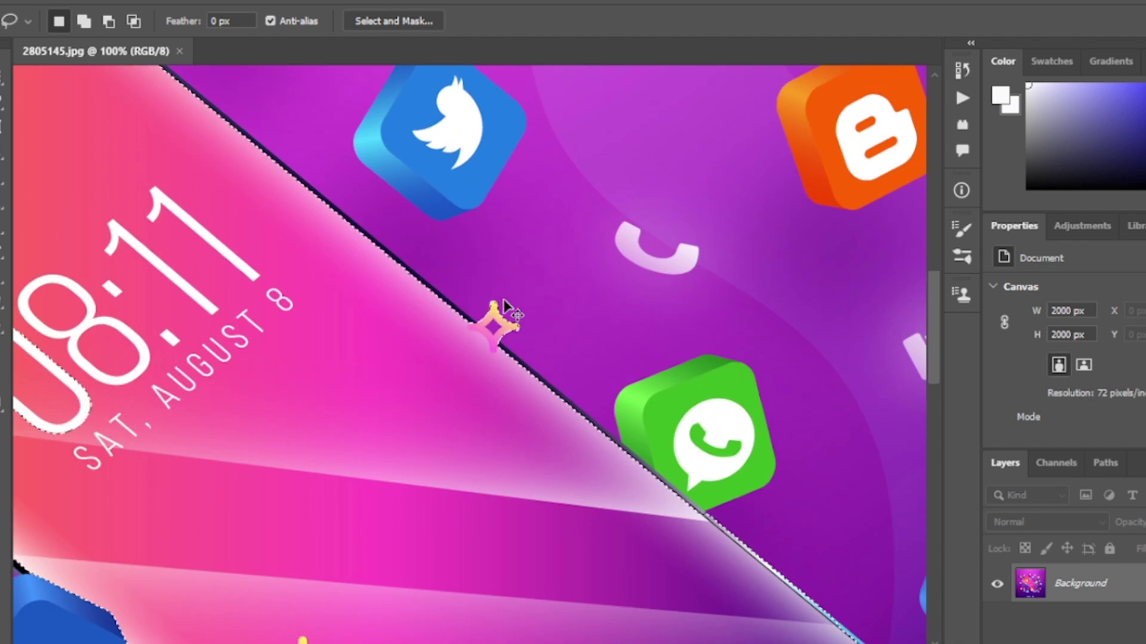
pyautogui.click(108, 21)
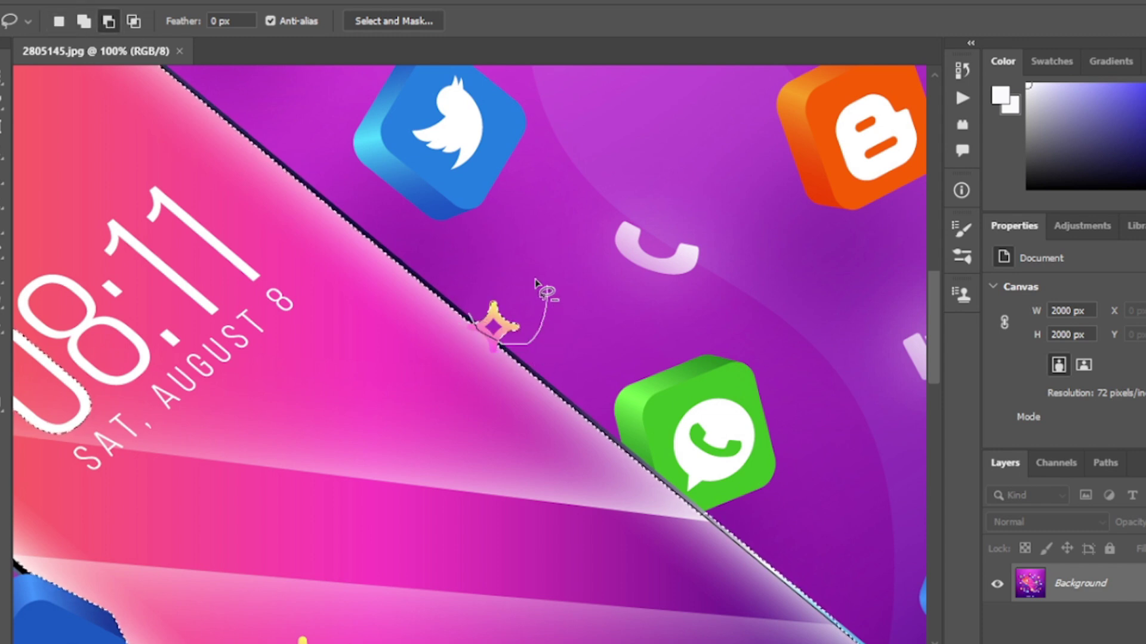
pyautogui.moveTo(480, 283); pyautogui.dragTo(486, 281)
# Set the Lasso to add to the selection and include the star near the phone's lower-right edge
pyautogui.scroll(-5, 473, 192)
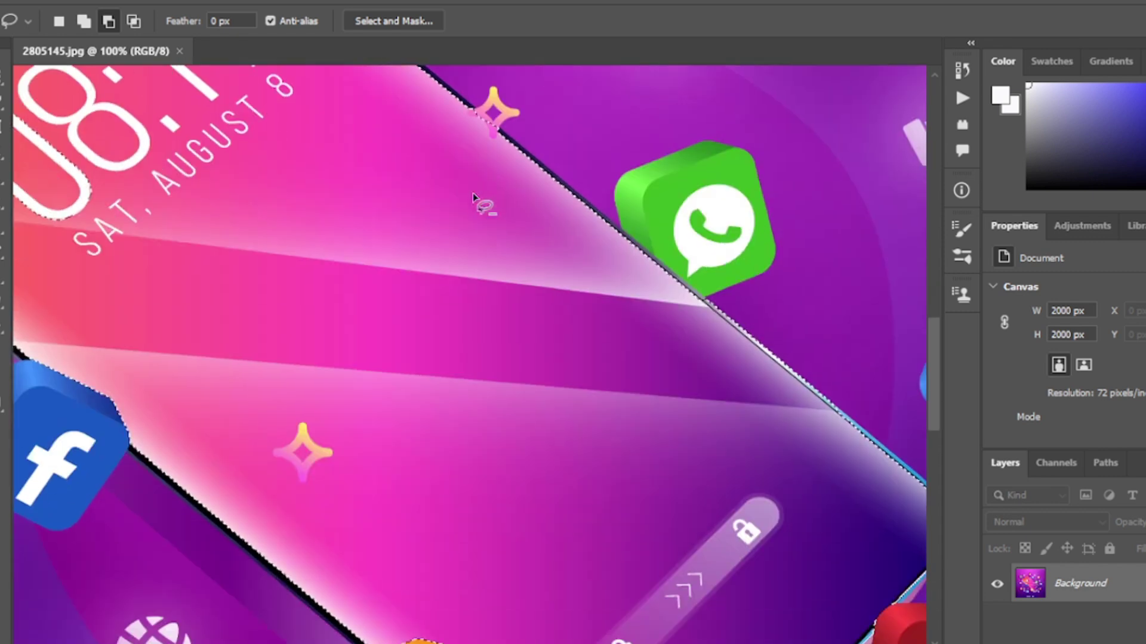
pyautogui.scroll(-3, 388, 225)
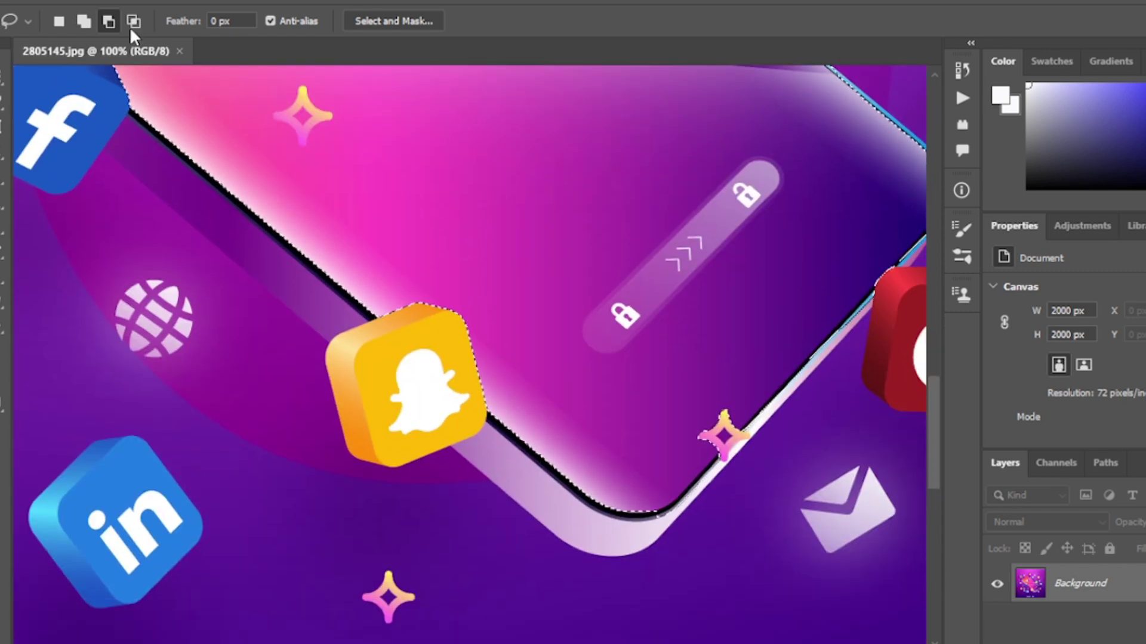
pyautogui.click(83, 22)
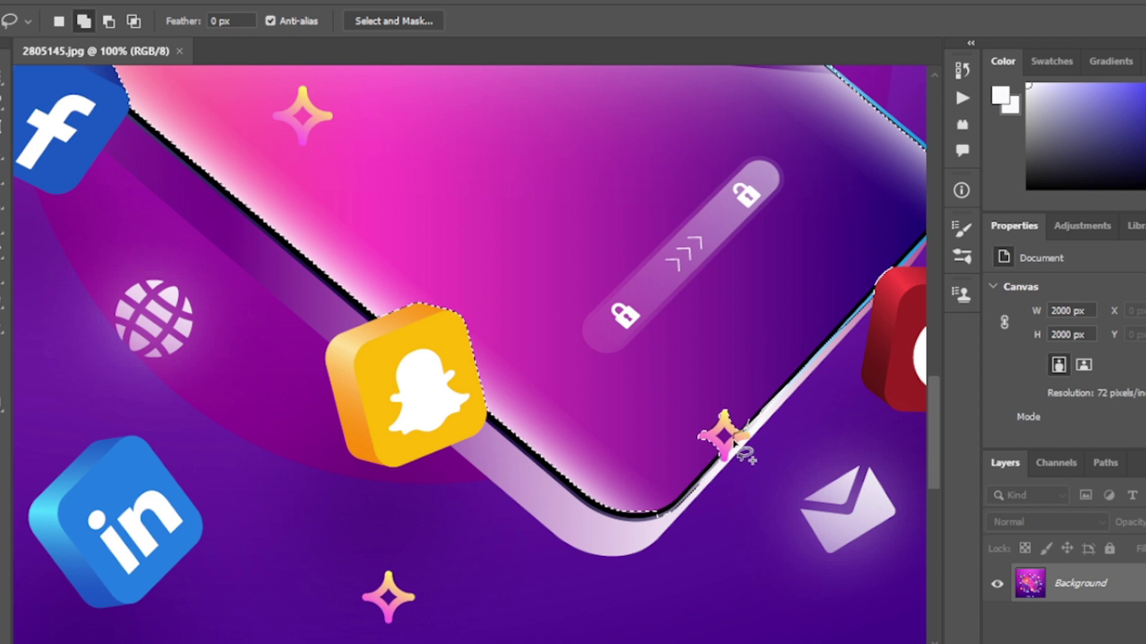
pyautogui.moveTo(714, 394); pyautogui.dragTo(719, 397)
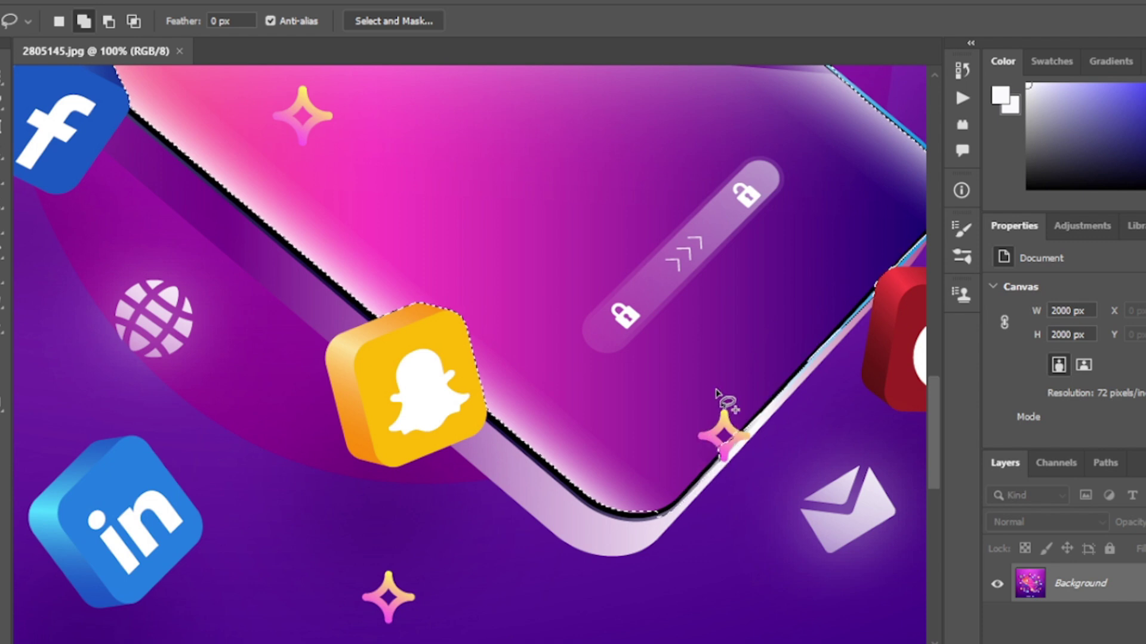
# Refine the selection around the lower star at 200% zoom, lassoing in the missed area along the phone's edge
pyautogui.hscroll(-1, 740, 471)
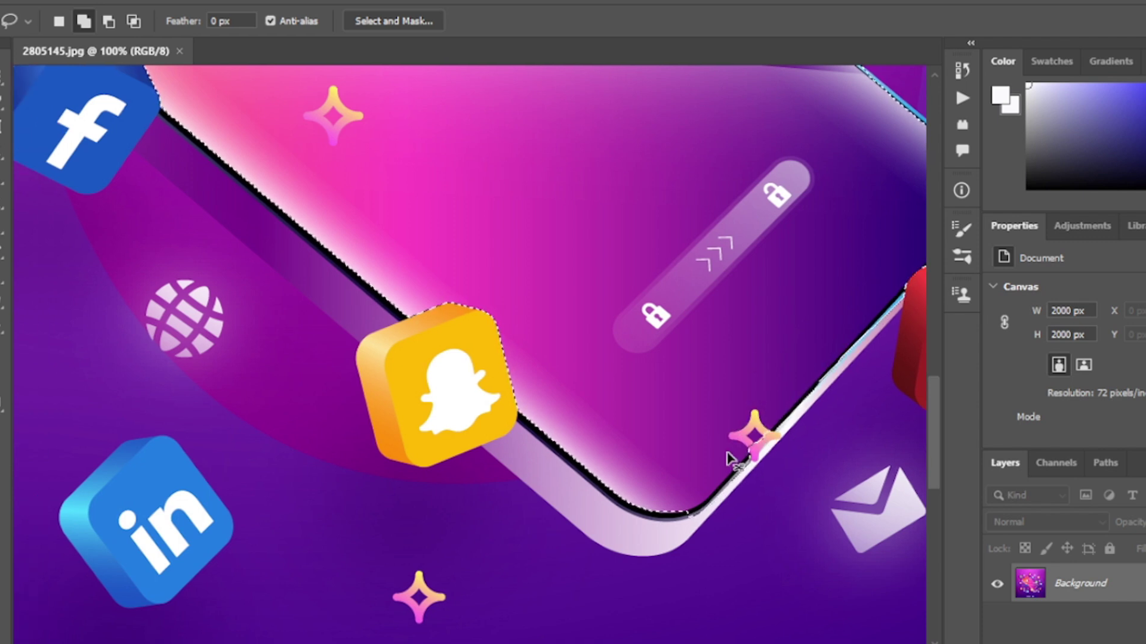
pyautogui.hotkey('ctrl', '+')
pyautogui.hscroll(3, 793, 412)
pyautogui.hscroll(5, 151, 325)
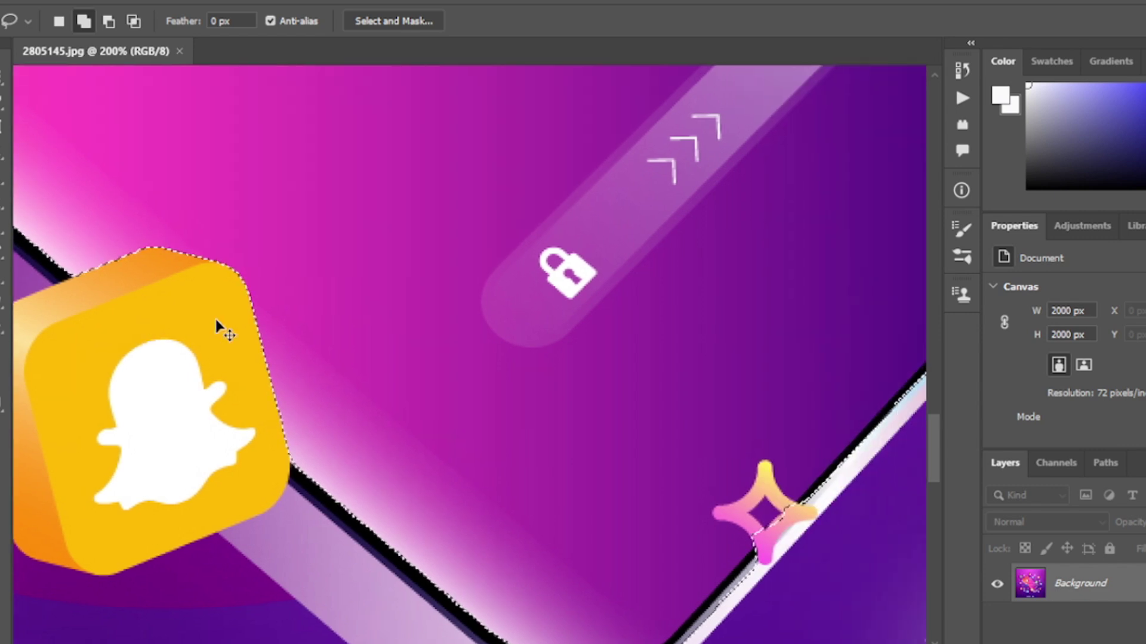
pyautogui.moveTo(597, 564); pyautogui.dragTo(601, 559)
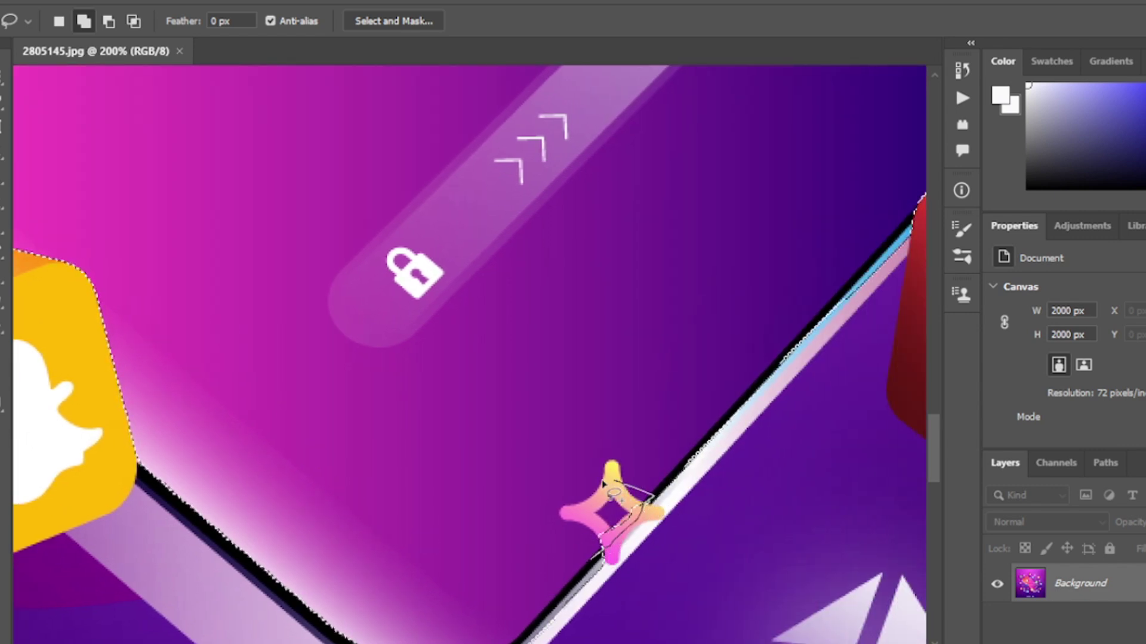
pyautogui.moveTo(566, 512); pyautogui.dragTo(590, 557)
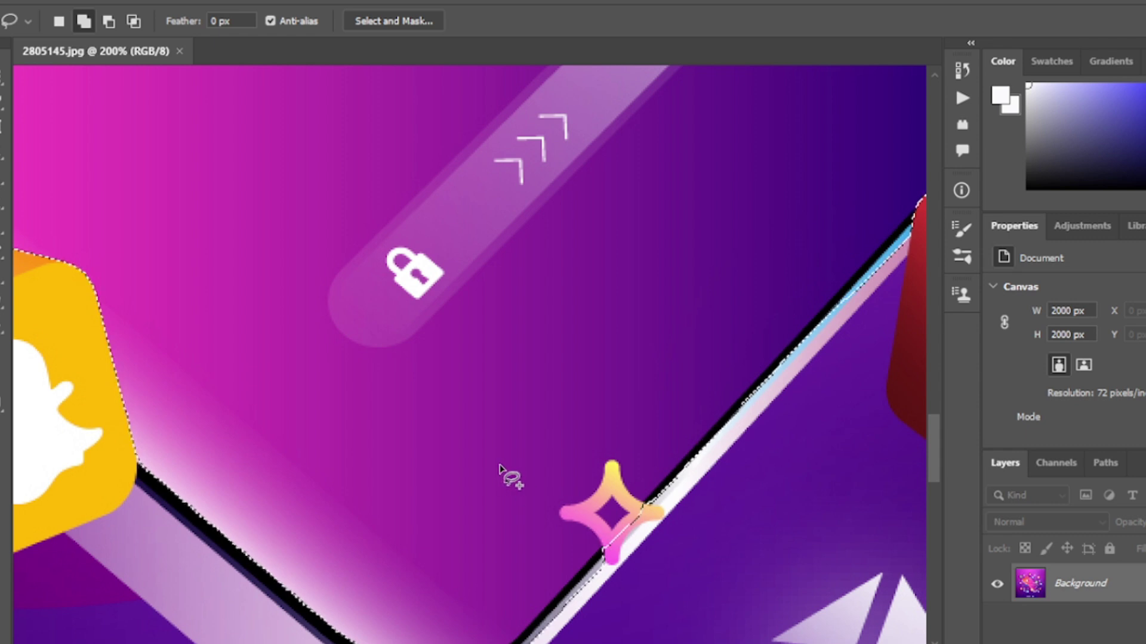
# Copy the selected phone screen to a new layer and duplicate the Background layer
pyautogui.press('v')
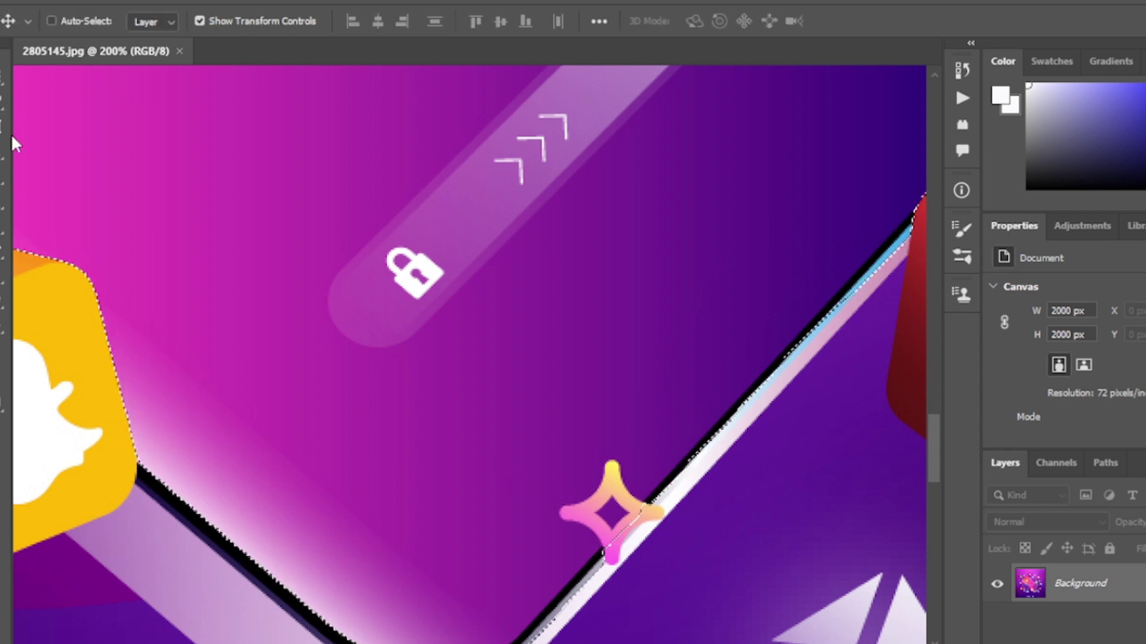
pyautogui.hotkey('ctrl', 'j')
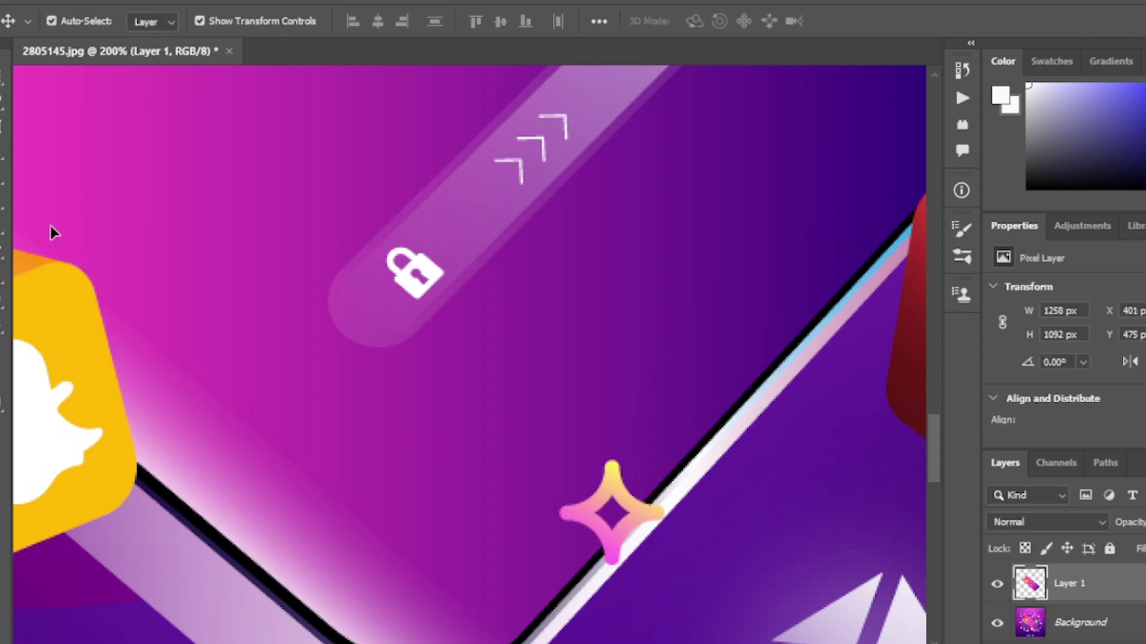
pyautogui.click(1104, 623)
pyautogui.hotkey('ctrl', 'j')
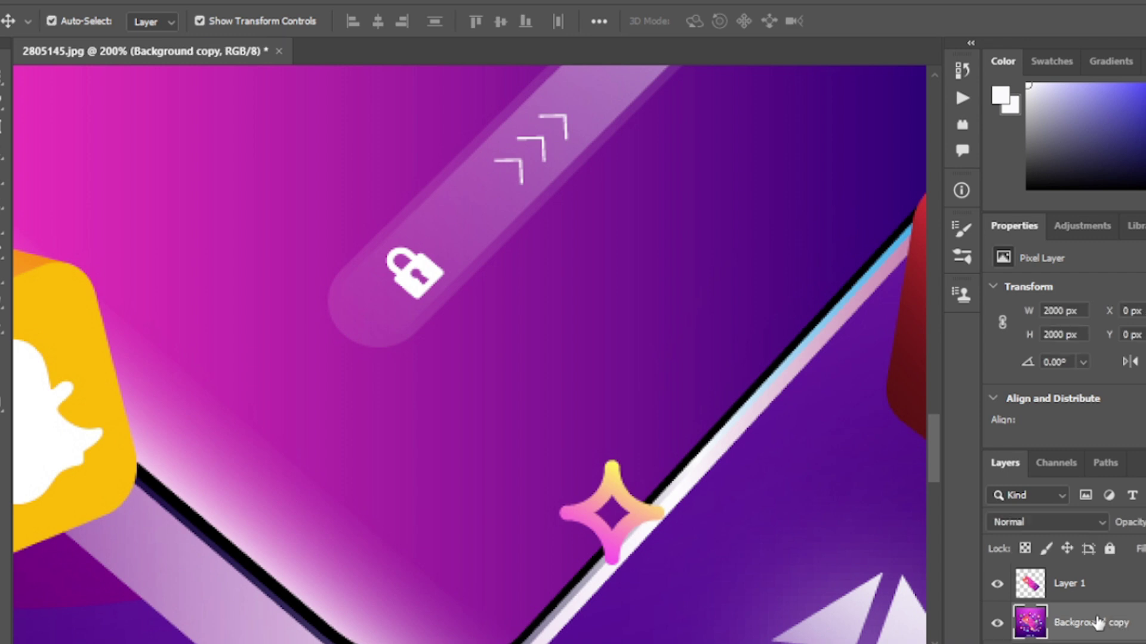
pyautogui.hotkey('ctrl', '-')
pyautogui.hotkey('ctrl', '-')
pyautogui.hotkey('ctrl', '-')
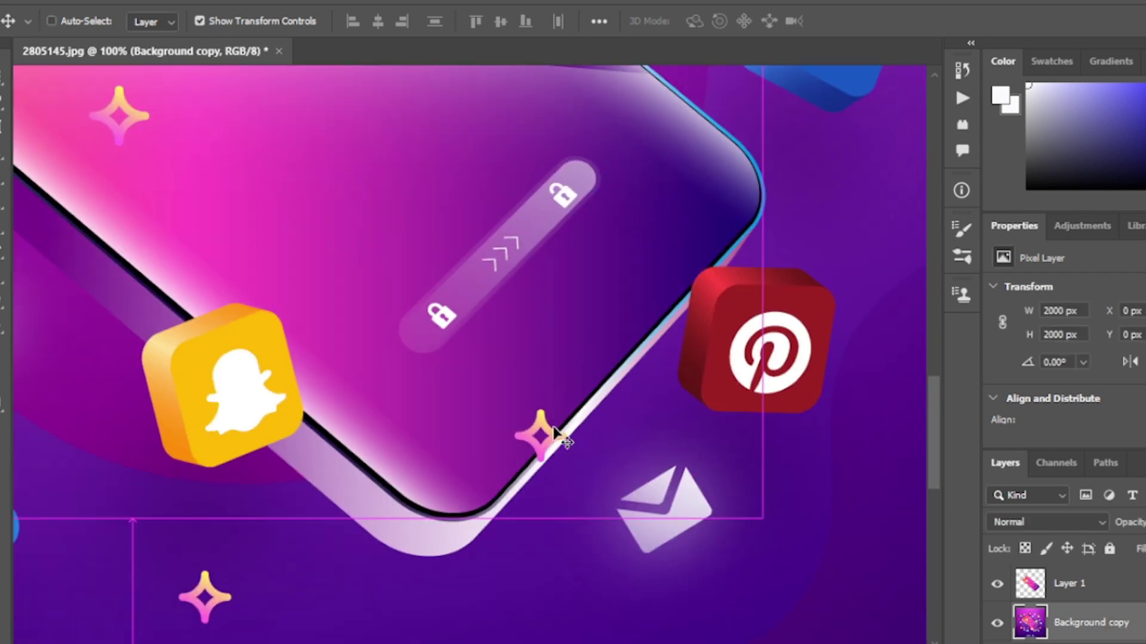
pyautogui.scroll(2, 390, 398)
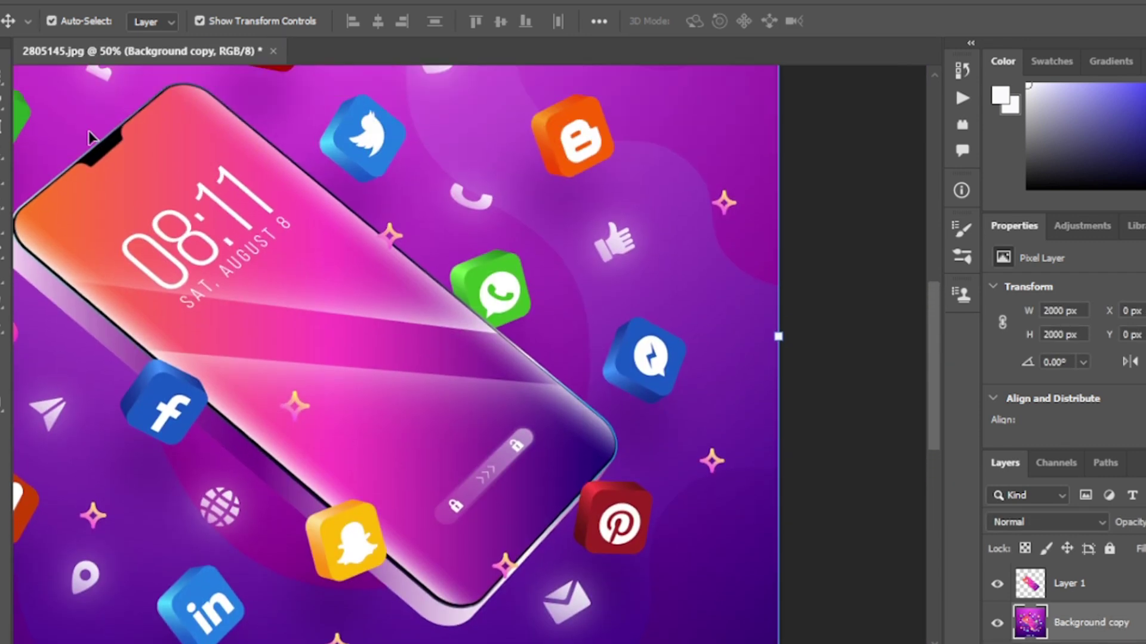
# Open the photo IMG_20191229_155457.jpg from the Photos folder
pyautogui.click(7, 1)
pyautogui.moveTo(2, 2)
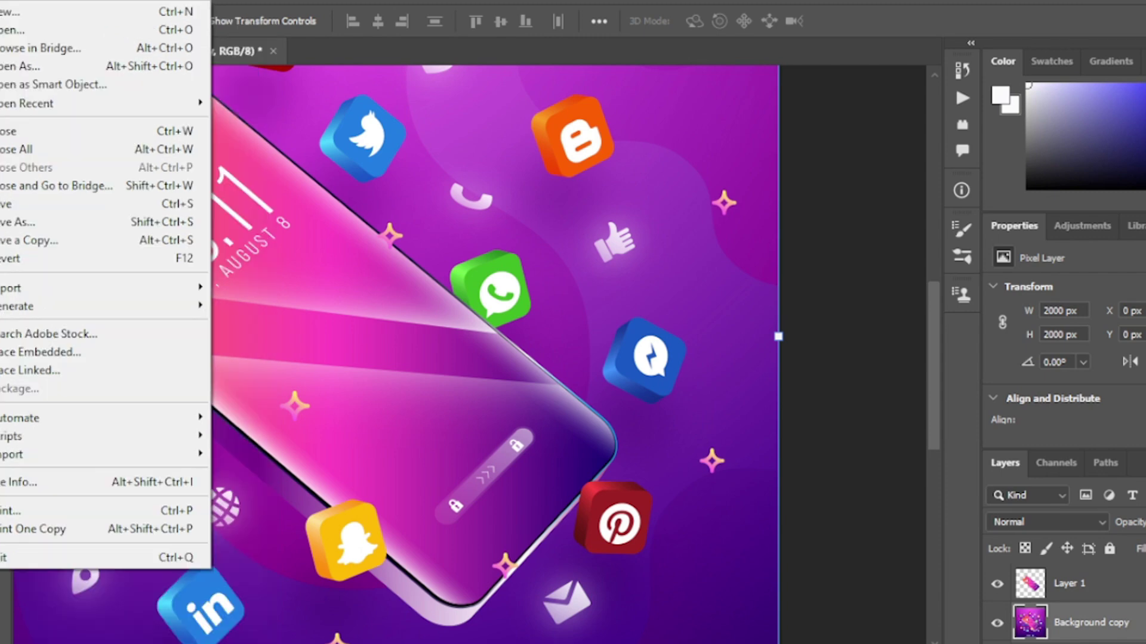
pyautogui.click(24, 31)
pyautogui.scroll(-5, 453, 230)
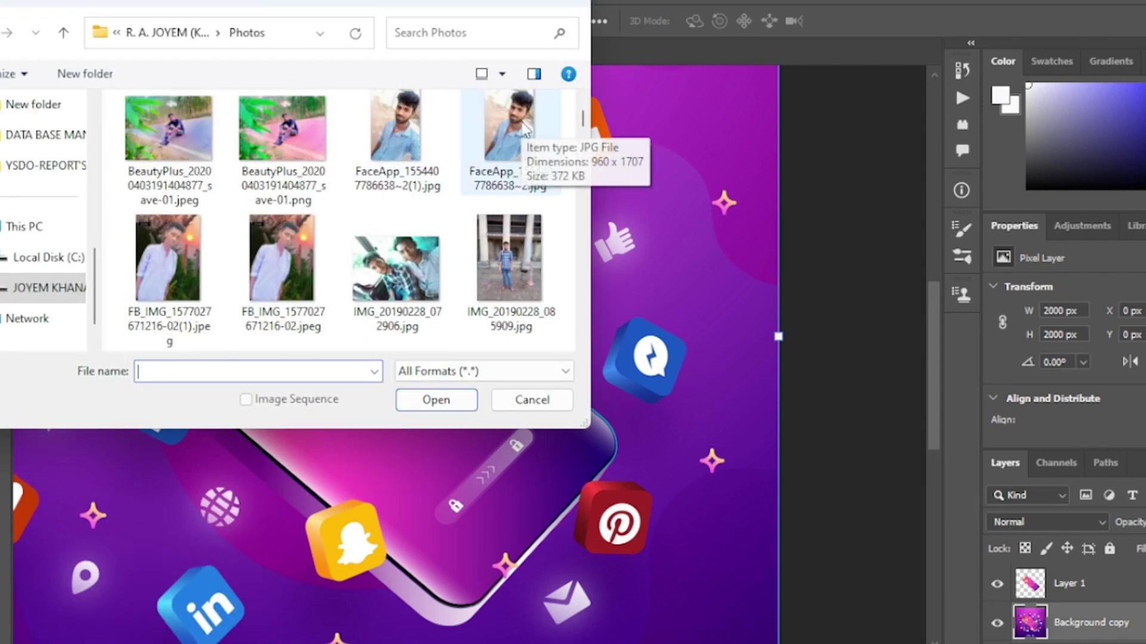
pyautogui.scroll(1, 523, 127)
pyautogui.scroll(-8, 523, 126)
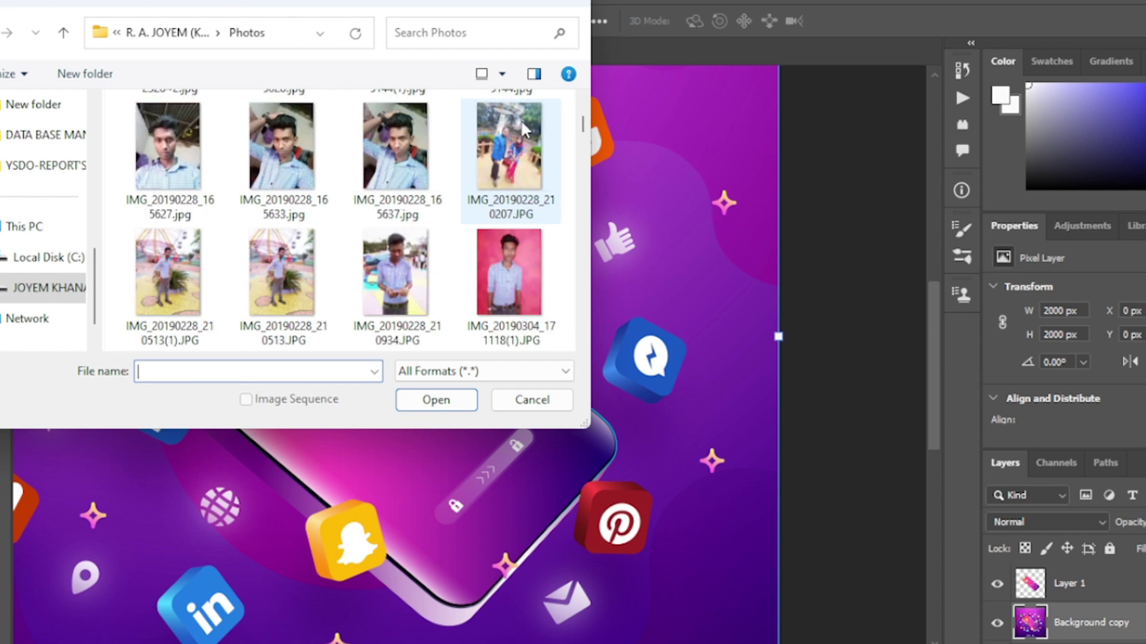
pyautogui.scroll(-10, 520, 119)
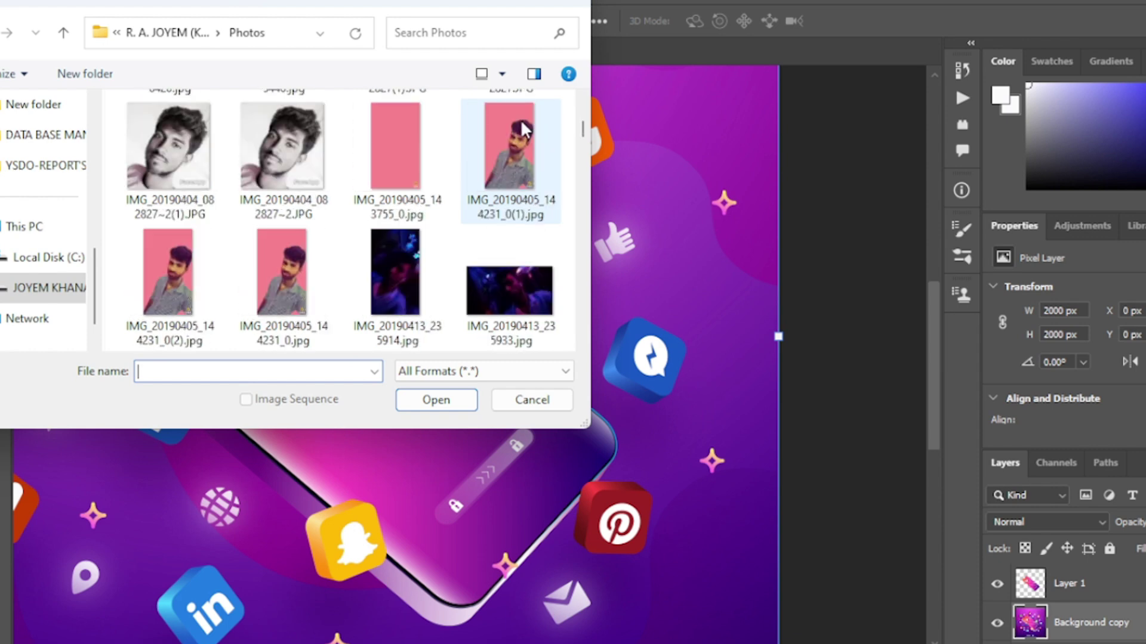
pyautogui.scroll(-10, 523, 127)
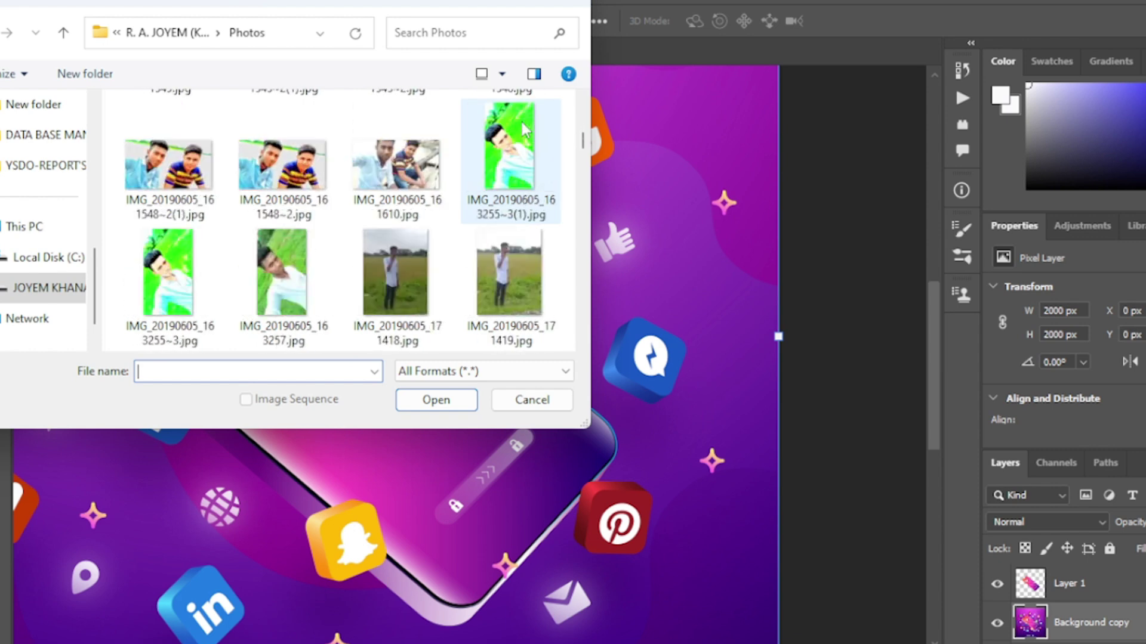
pyautogui.scroll(-10, 523, 127)
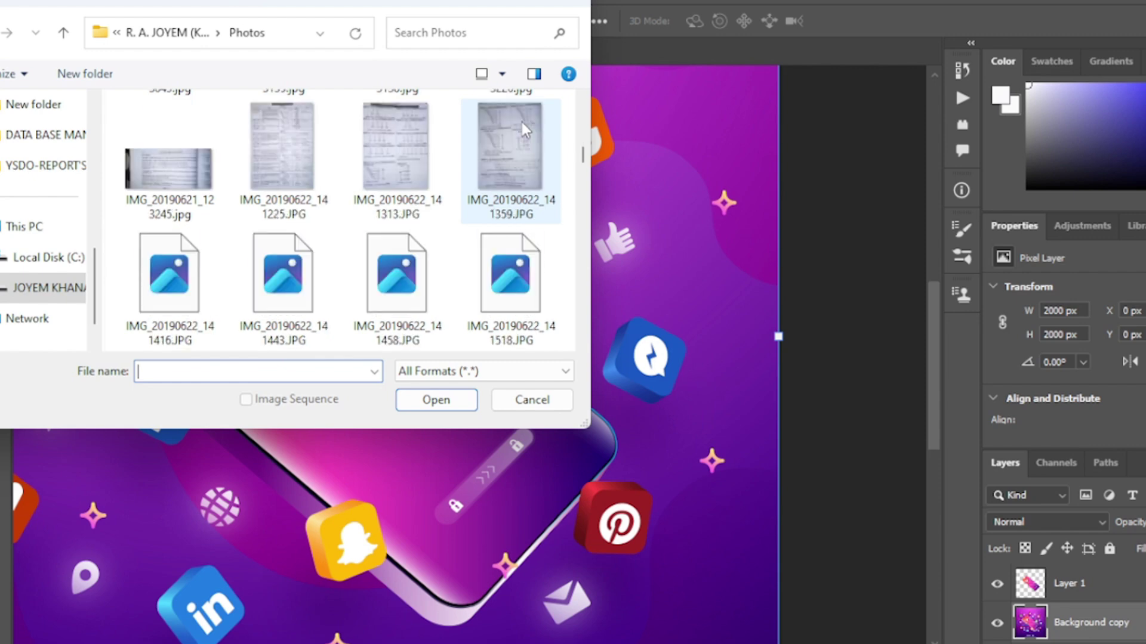
pyautogui.scroll(-10, 521, 126)
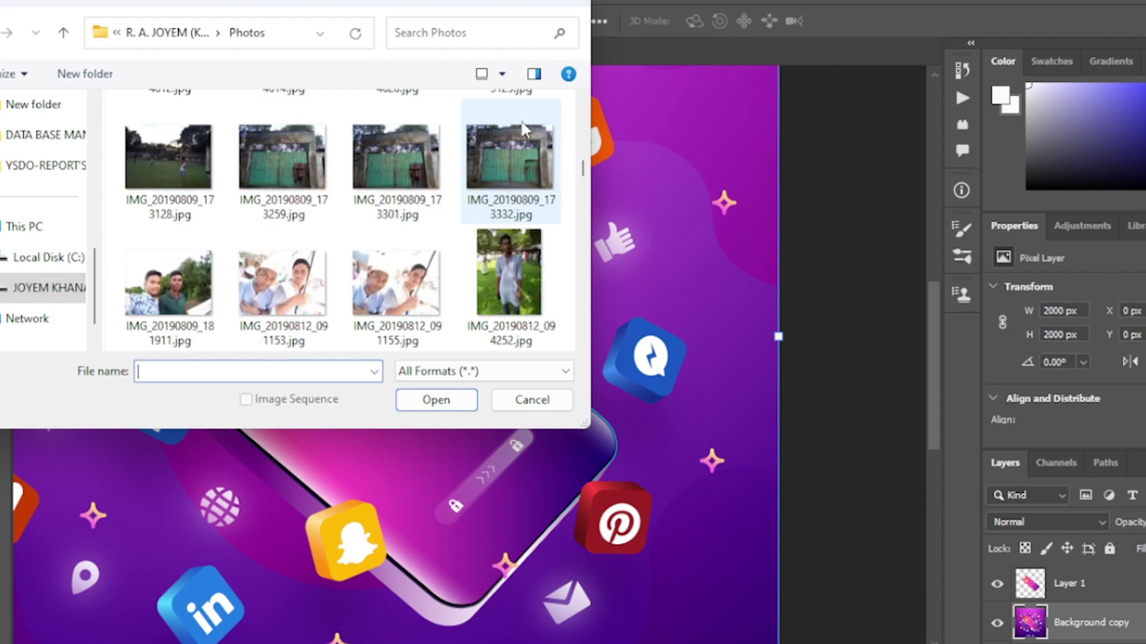
pyautogui.scroll(-8, 523, 127)
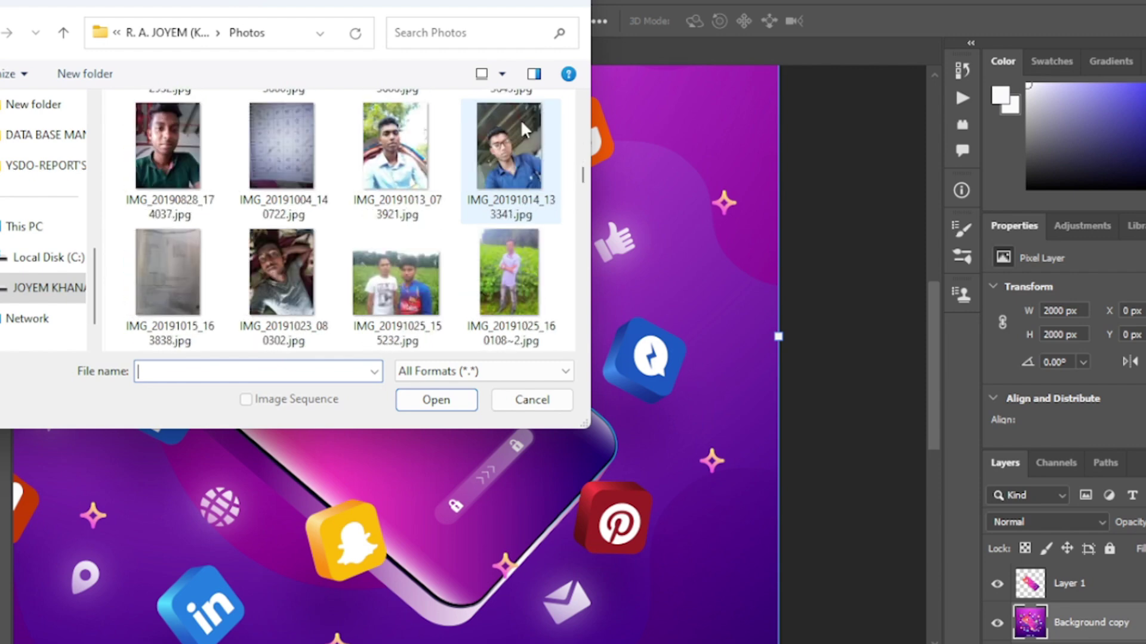
pyautogui.scroll(-8, 529, 126)
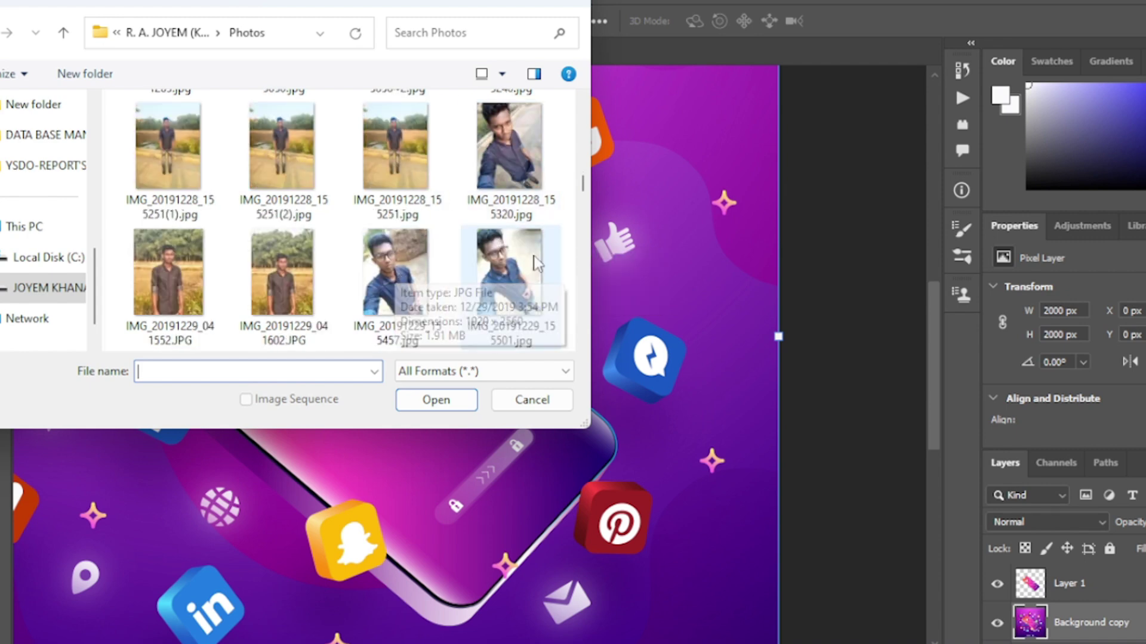
pyautogui.click(409, 279)
pyautogui.doubleClick(409, 278)
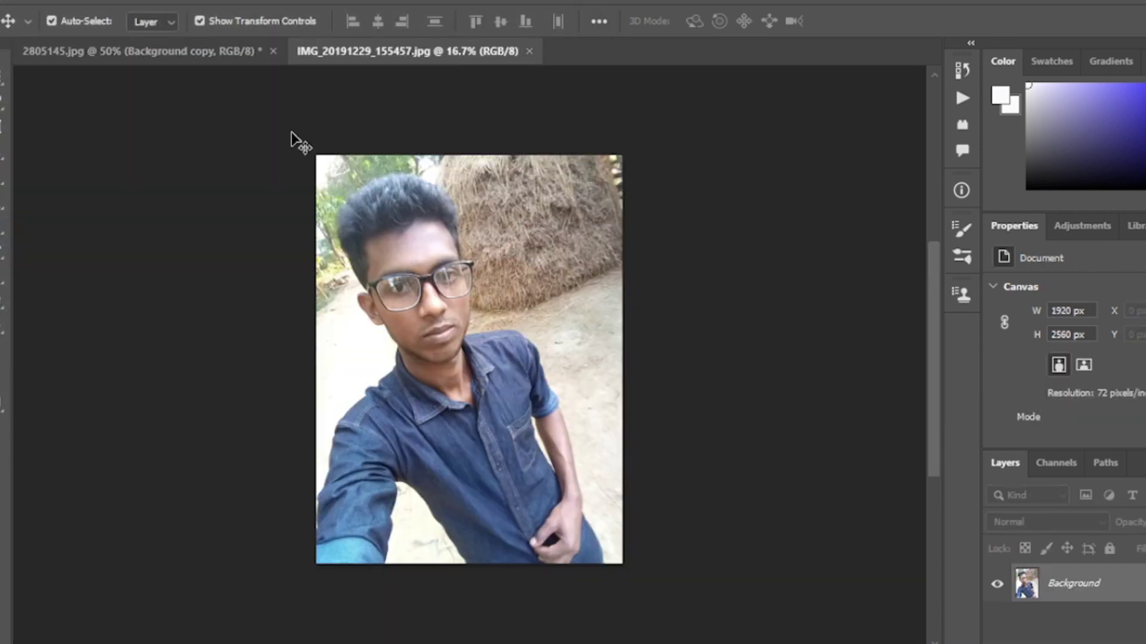
# Select the man in the photo with Select Subject and copy him to a new layer
pyautogui.click(168, 2)
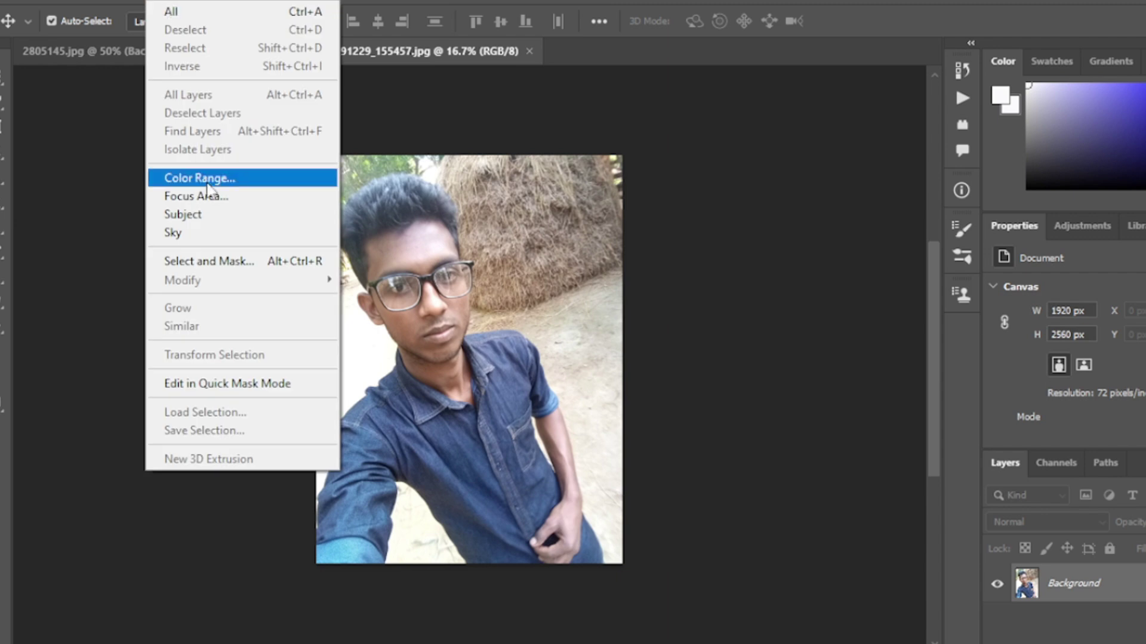
pyautogui.click(217, 212)
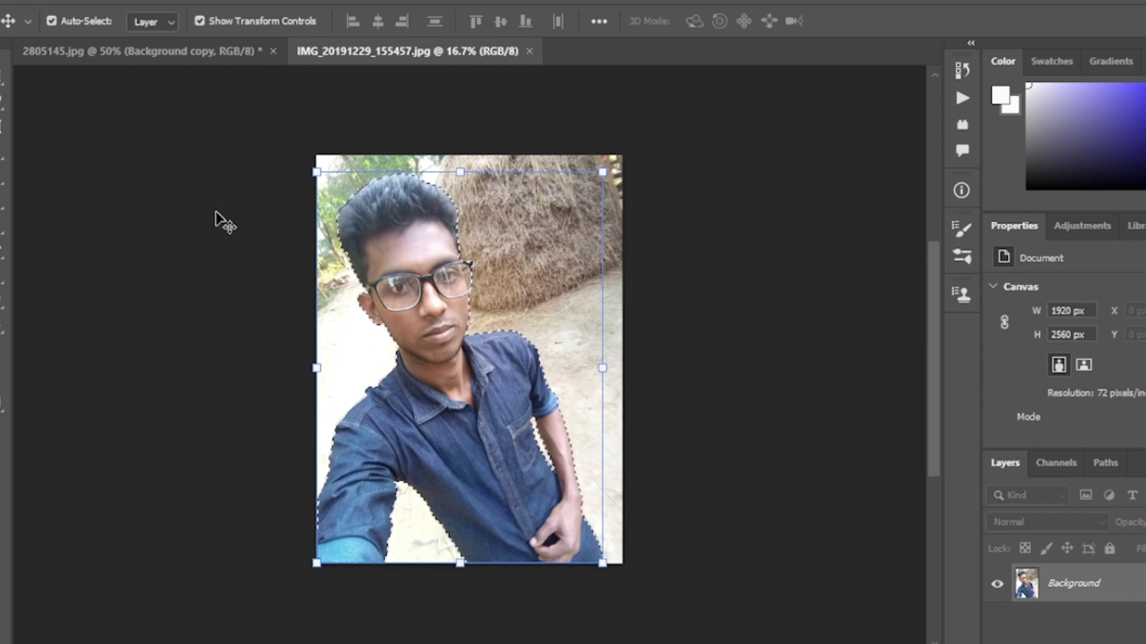
pyautogui.hotkey('ctrl', 'j')
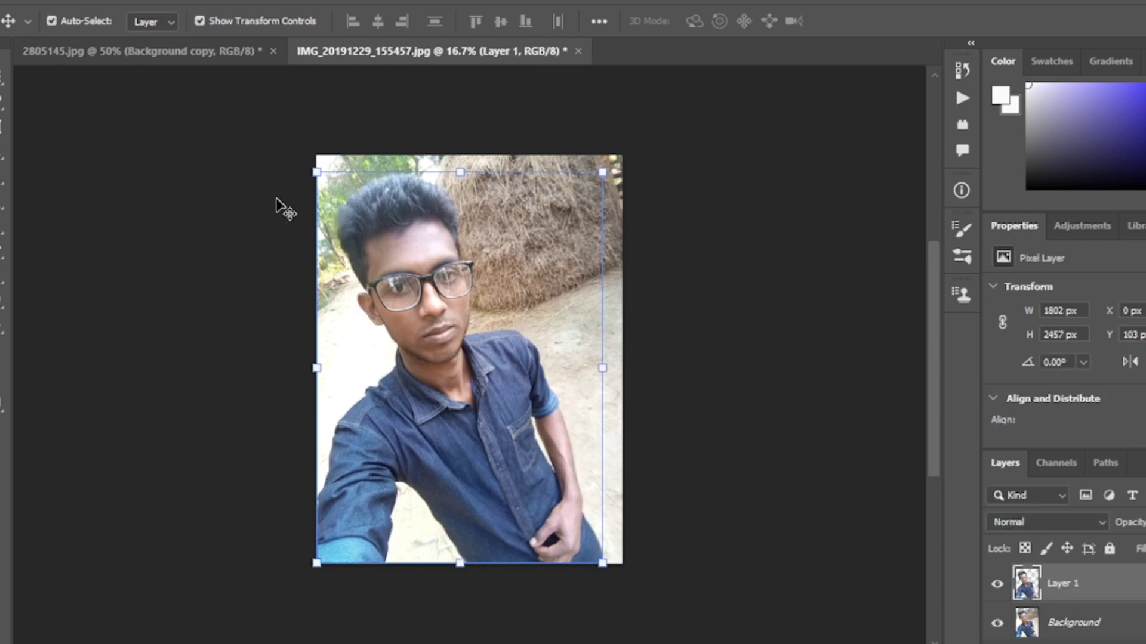
# Move the cut-out man into the 2805145.jpg document, over the phone and beneath the copied phone-screen layer
pyautogui.moveTo(457, 368); pyautogui.dragTo(282, 131)
pyautogui.moveTo(496, 306); pyautogui.dragTo(501, 304)
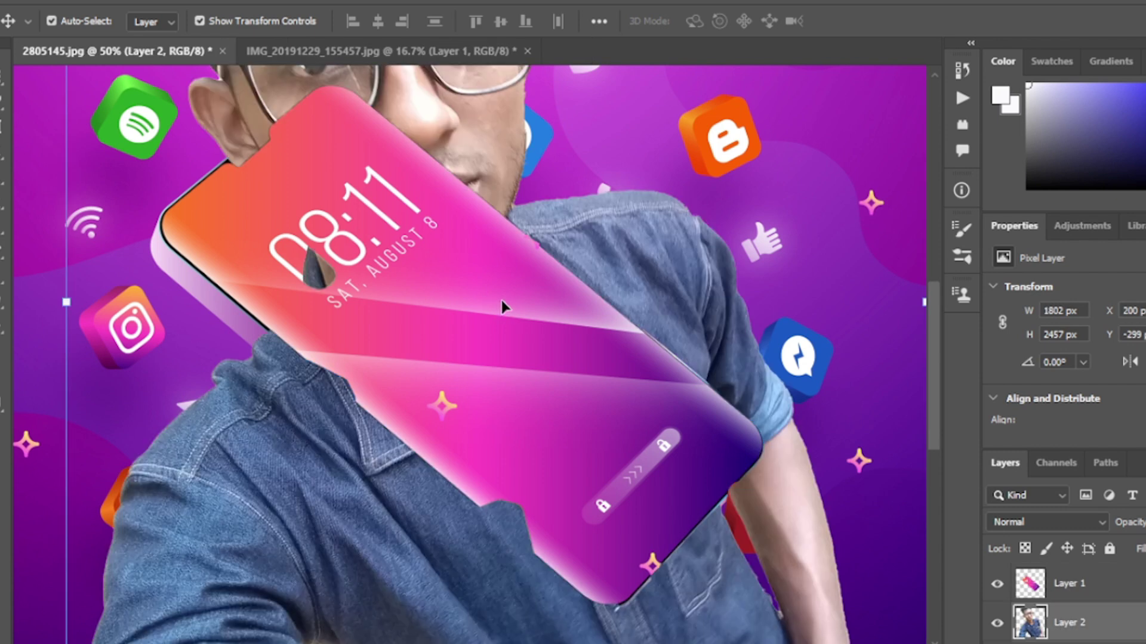
# Hide the man's layer and delete Layer 1, the earlier copy of the phone screen
pyautogui.click(996, 622)
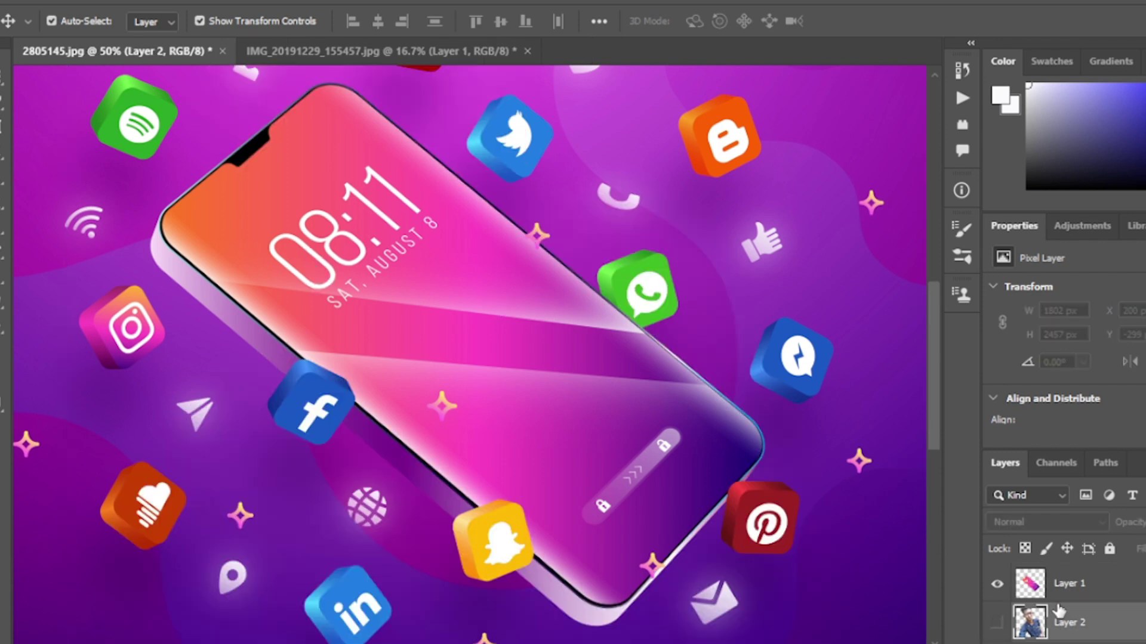
pyautogui.scroll(-2, 1068, 602)
pyautogui.click(1083, 587)
pyautogui.scroll(2, 1083, 588)
pyautogui.click(1083, 587)
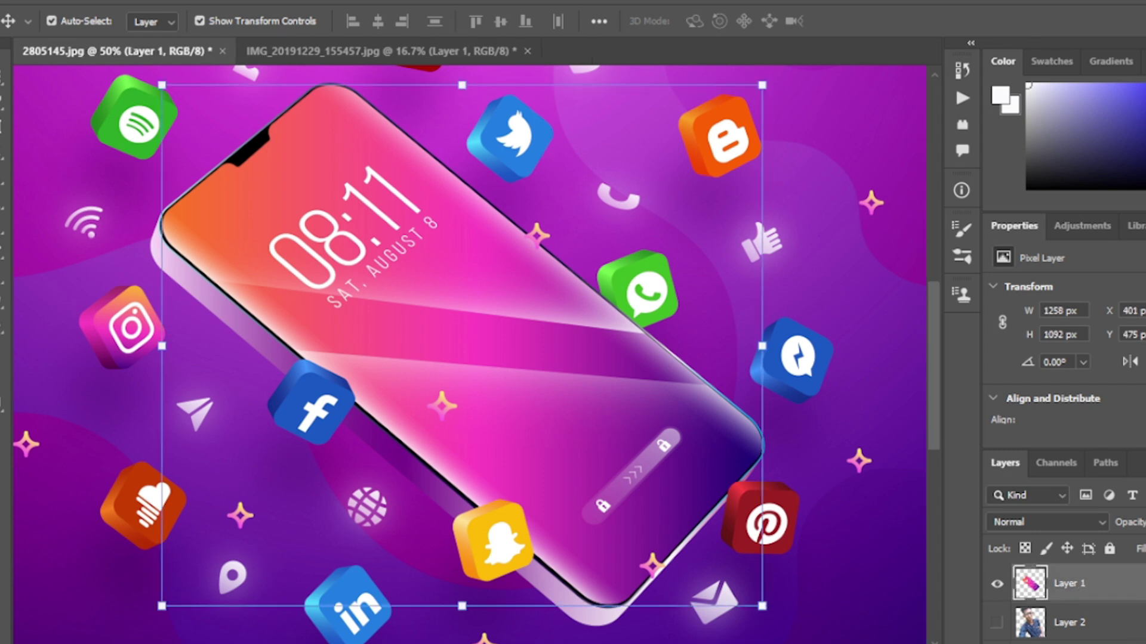
pyautogui.press('Delete')
pyautogui.press('Return')
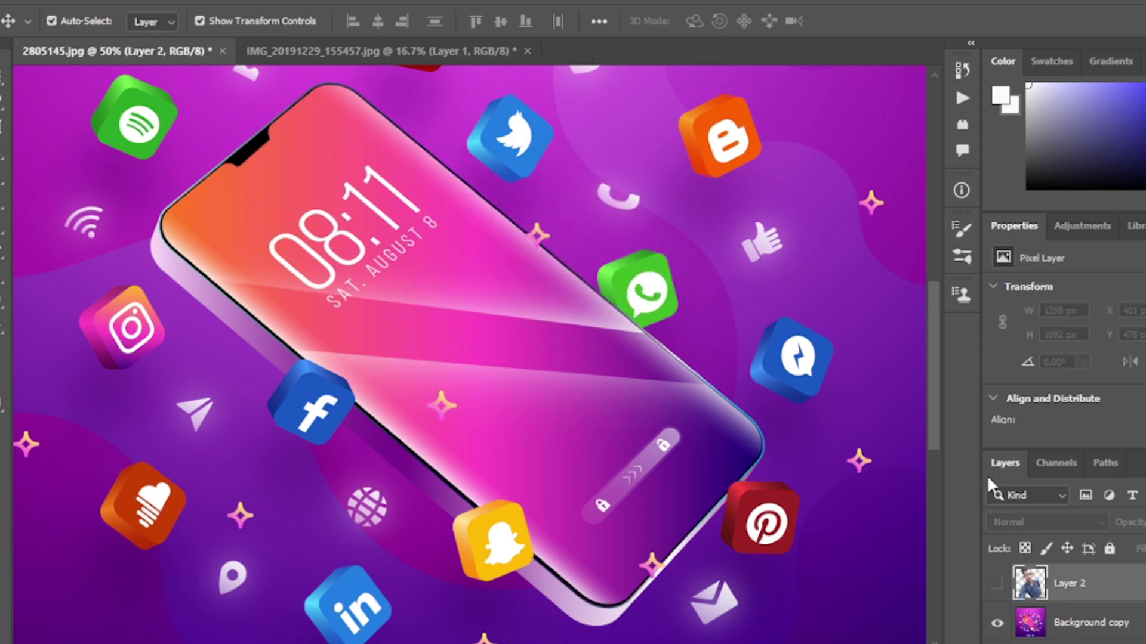
# Select the phone screen on the Background copy layer with the Quick Selection tool and copy it to a new layer
pyautogui.click(1083, 617)
pyautogui.press('w')
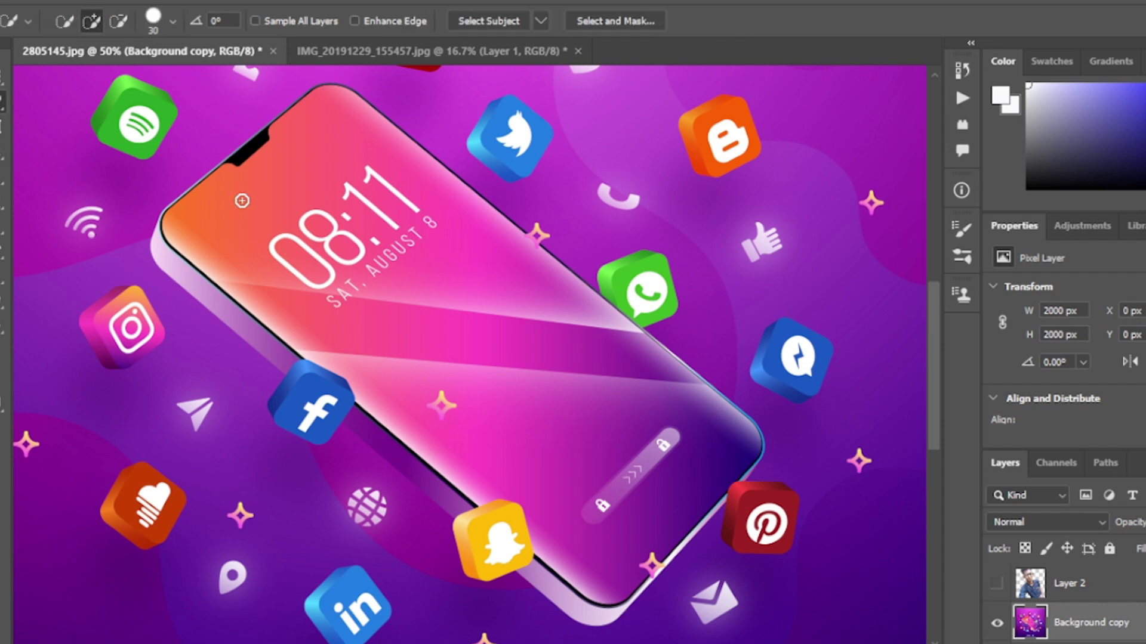
pyautogui.click(543, 416)
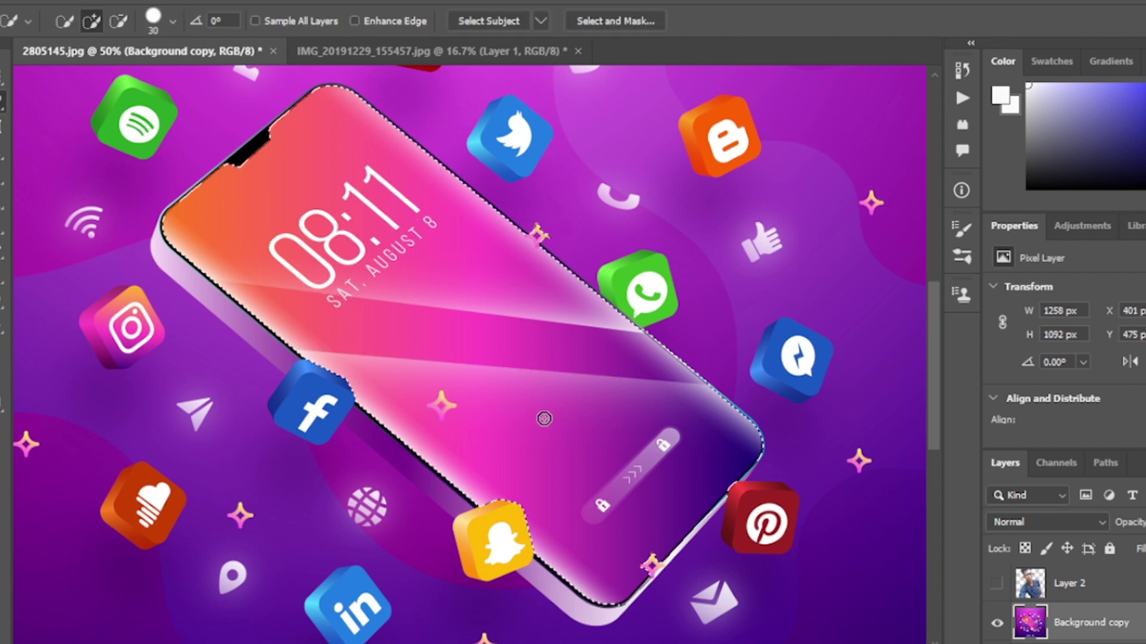
pyautogui.click(115, 21)
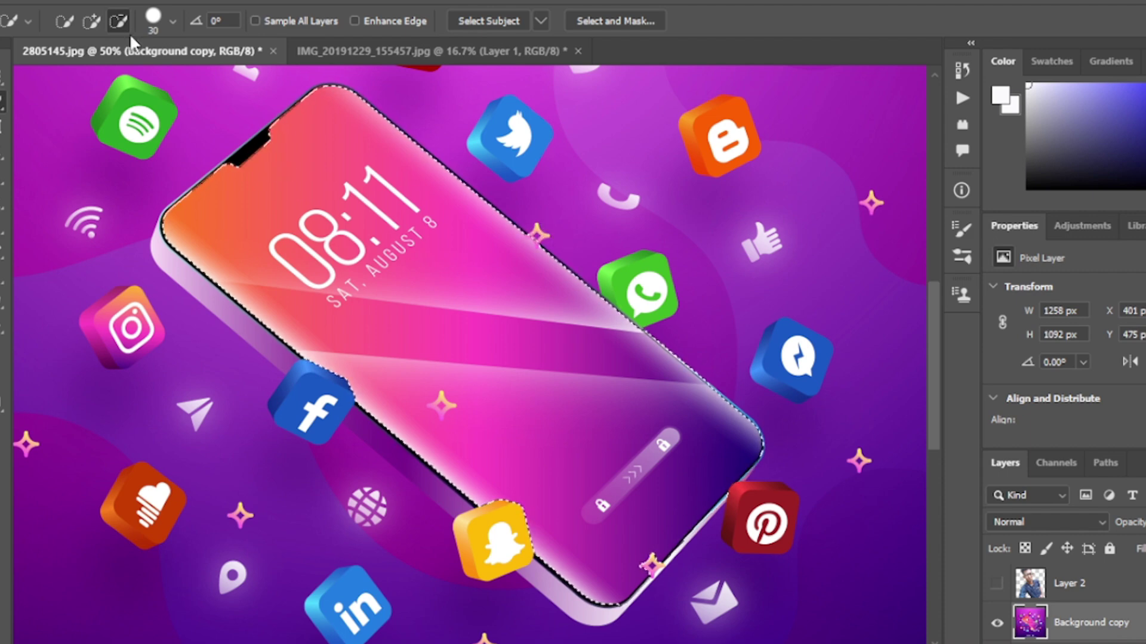
pyautogui.click(92, 20)
pyautogui.hotkey('ctrl', '+')
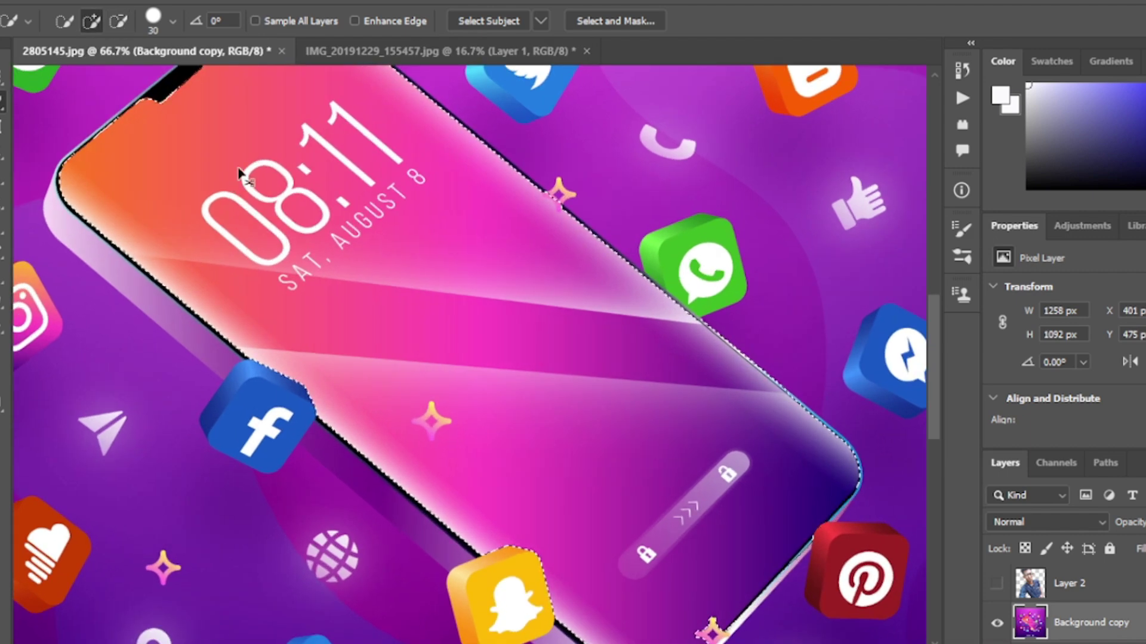
pyautogui.hscroll(6, 241, 176)
pyautogui.scroll(-7, 422, 271)
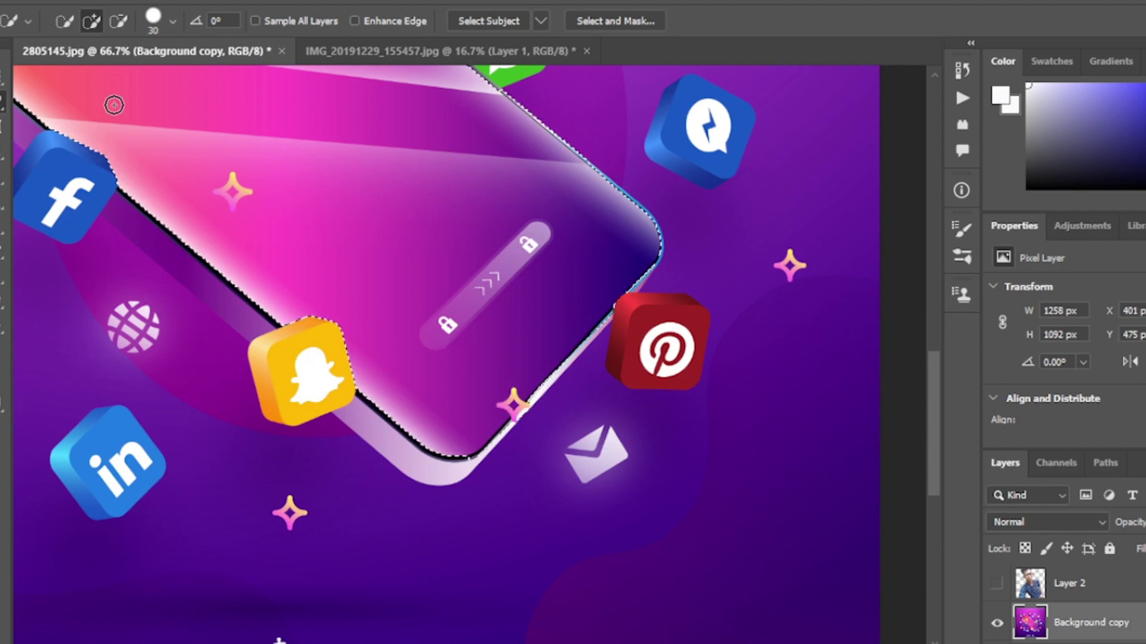
pyautogui.hotkey('ctrl', 'j')
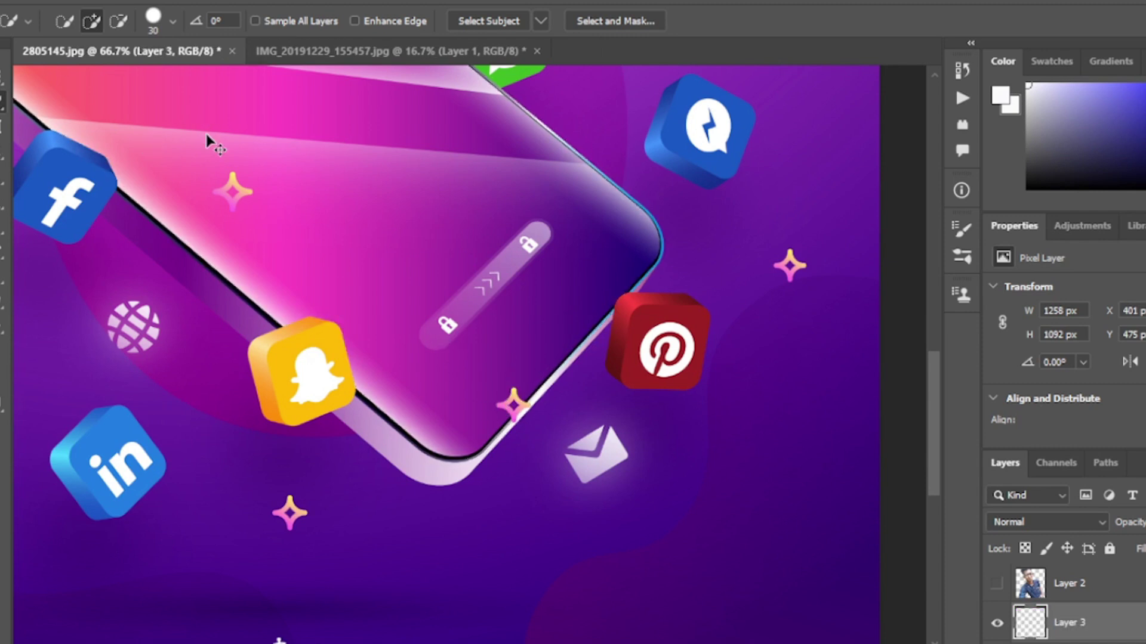
# Select the man's layer above the new phone-screen copy and make it visible
pyautogui.press('v')
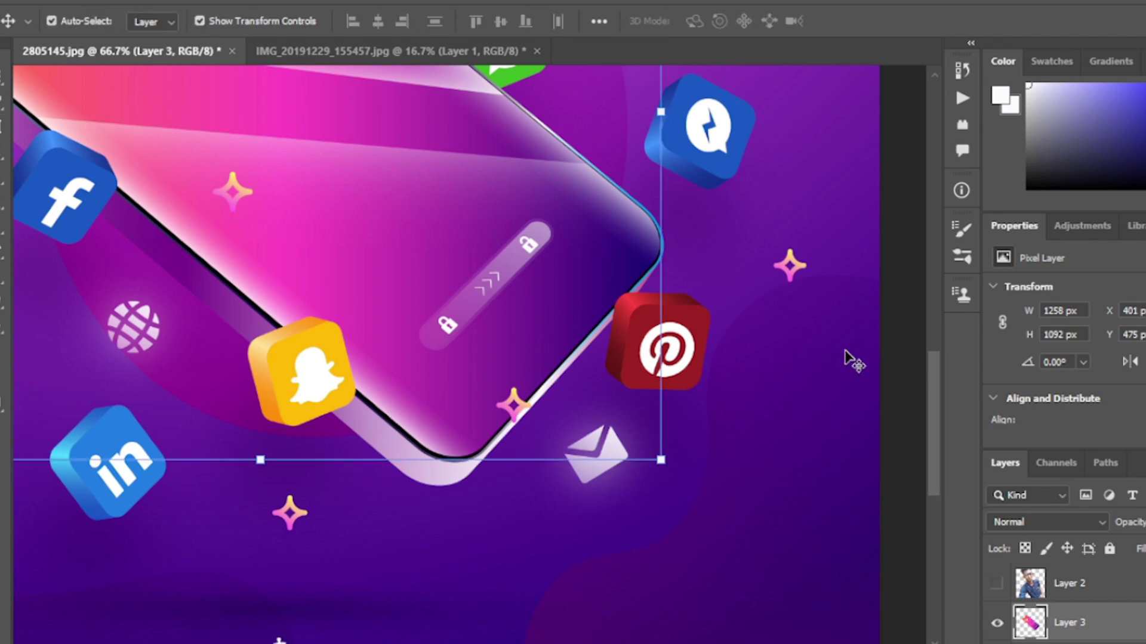
pyautogui.click(1059, 586)
pyautogui.click(993, 586)
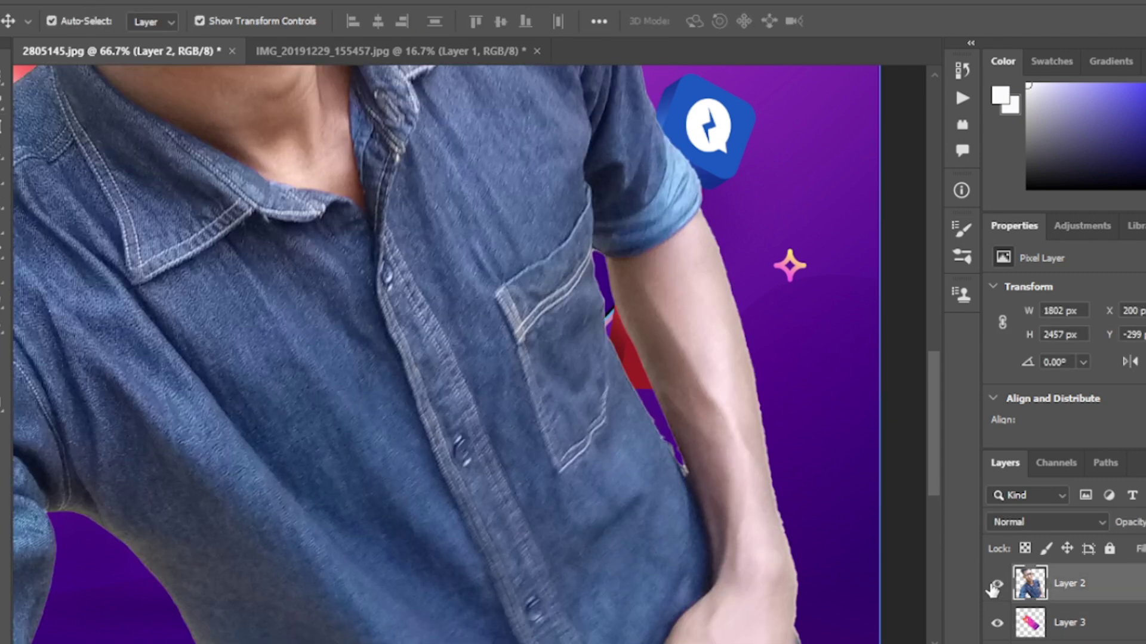
# Rotate the man to about 30.4°, scale him to about 61.7% width and 56.4% height, and place him over the phone
pyautogui.hotkey('ctrl', '-')
pyautogui.hotkey('ctrl', '-')
pyautogui.hotkey('ctrl', '-')
pyautogui.hotkey('ctrl', '-')
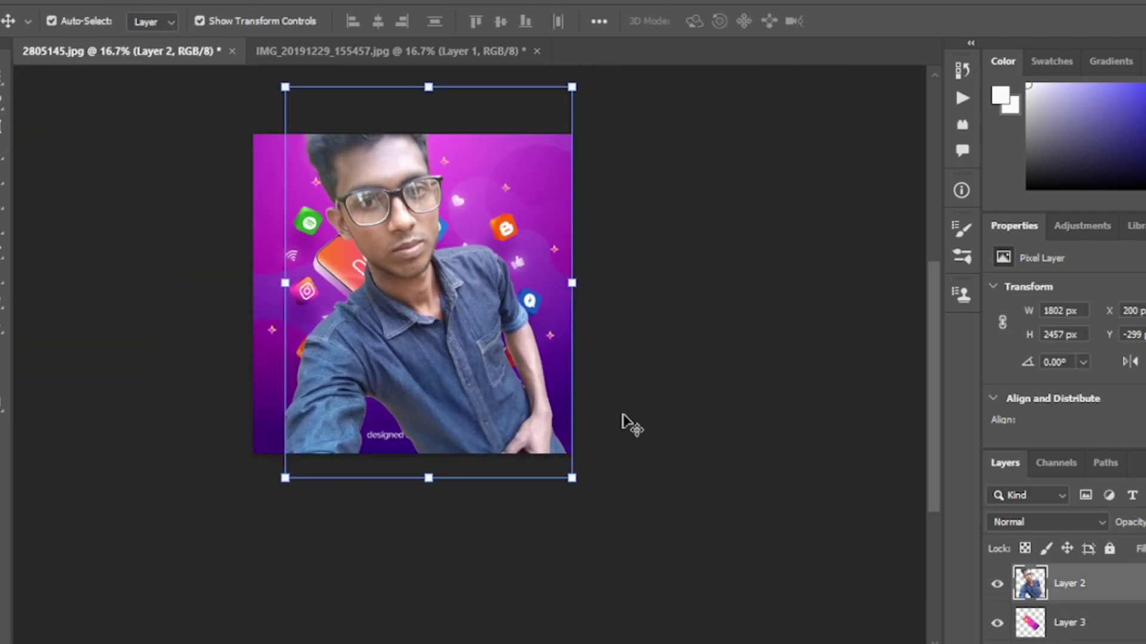
pyautogui.moveTo(588, 502); pyautogui.dragTo(457, 524)
pyautogui.moveTo(651, 185); pyautogui.dragTo(467, 284)
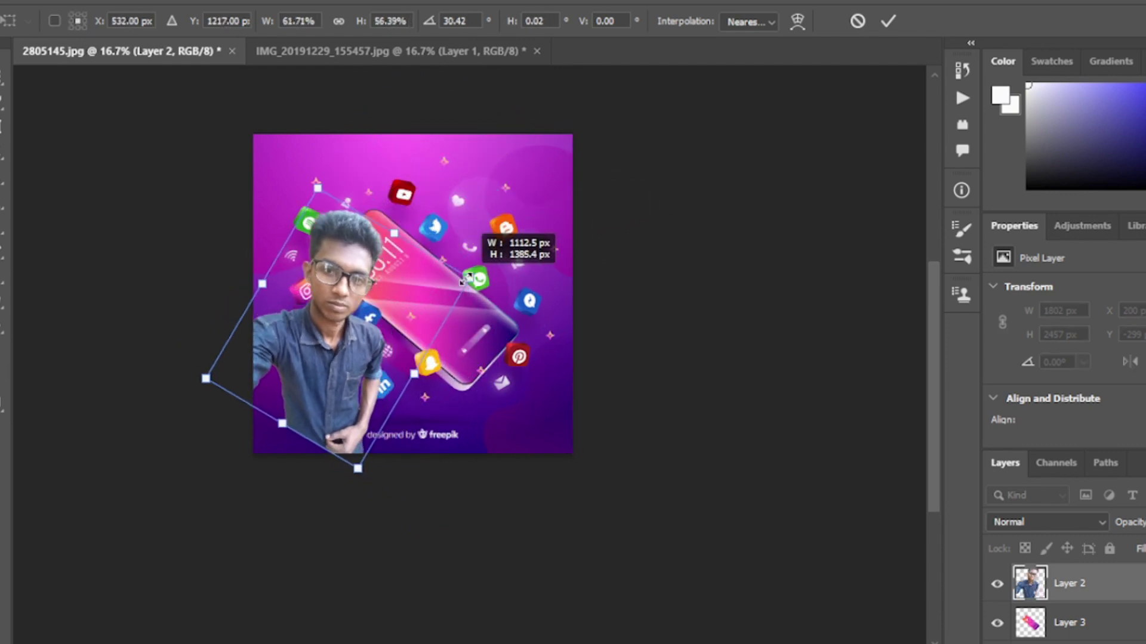
pyautogui.moveTo(315, 359); pyautogui.dragTo(406, 277)
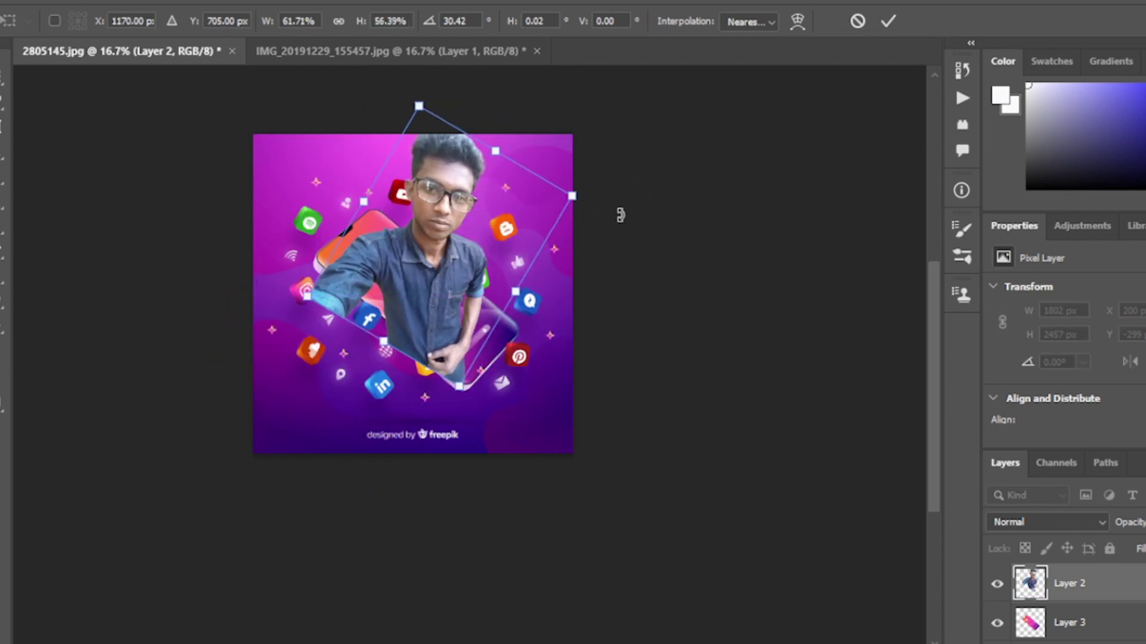
# Refine the man's transform to about 49.6% width, 47.5% height and 31.4° rotation, positioned over the phone at about X 1200, Y 908.5 px
pyautogui.moveTo(602, 197); pyautogui.dragTo(606, 220)
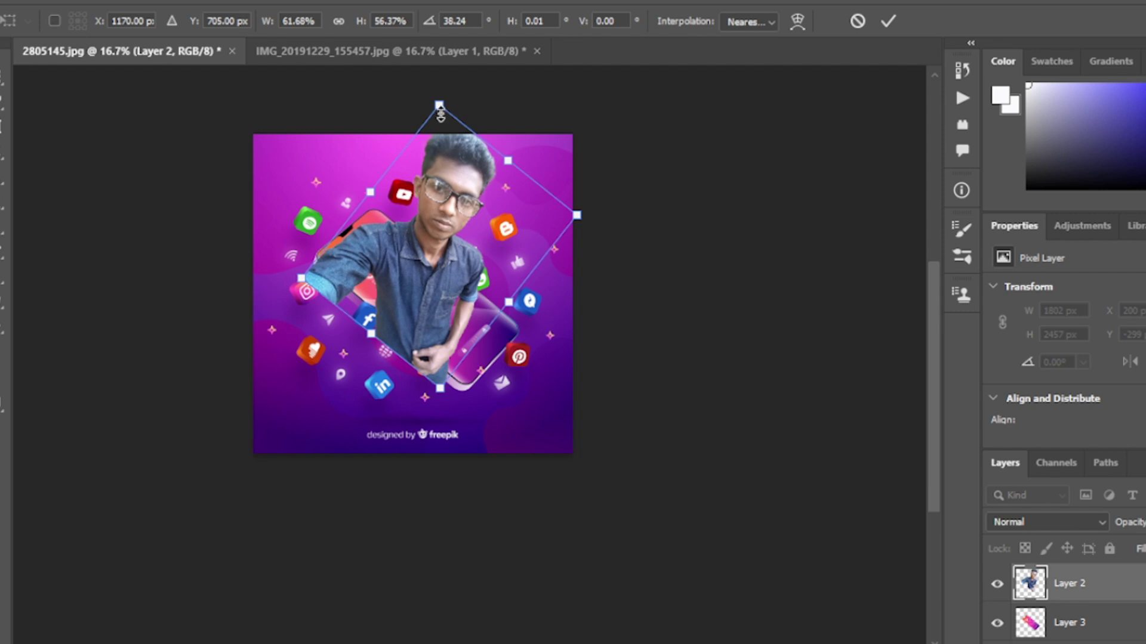
pyautogui.moveTo(439, 105); pyautogui.dragTo(445, 154)
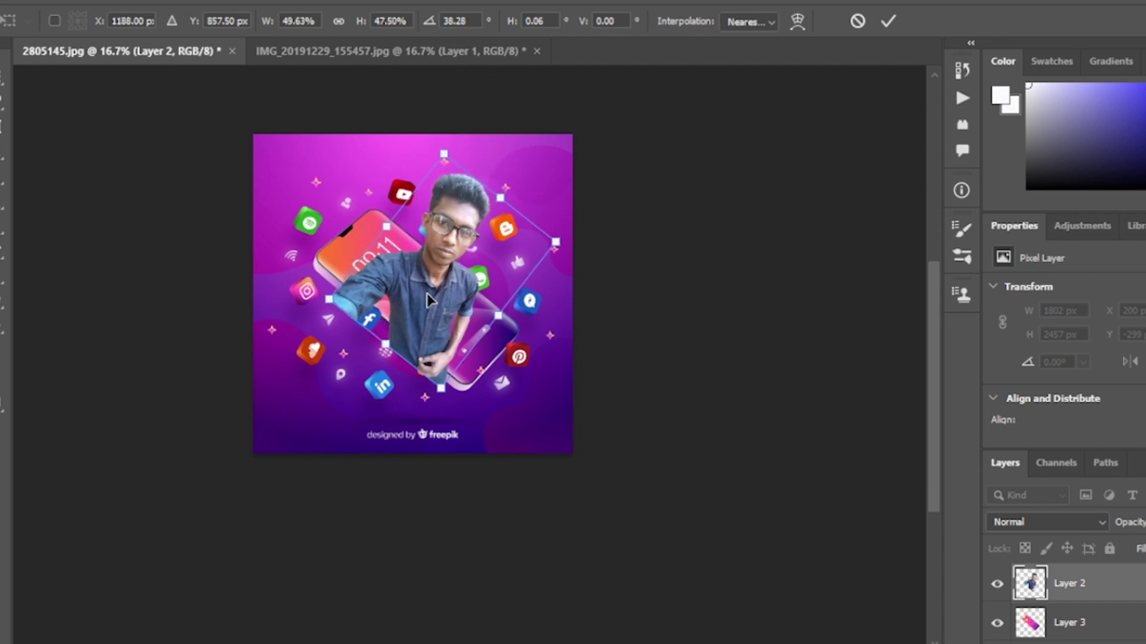
pyautogui.moveTo(426, 294); pyautogui.dragTo(433, 285)
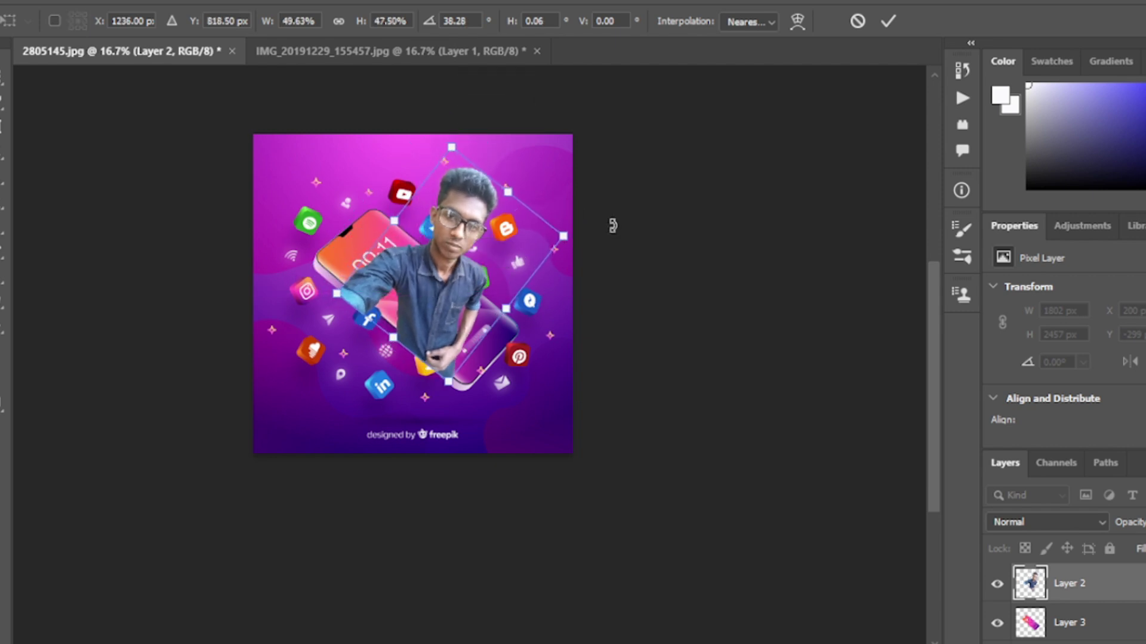
pyautogui.moveTo(613, 226); pyautogui.dragTo(591, 207)
pyautogui.moveTo(439, 302)
pyautogui.mouseDown()
pyautogui.moveTo(440, 330)
pyautogui.moveTo(439, 296)
pyautogui.moveTo(436, 321)
pyautogui.mouseUp()
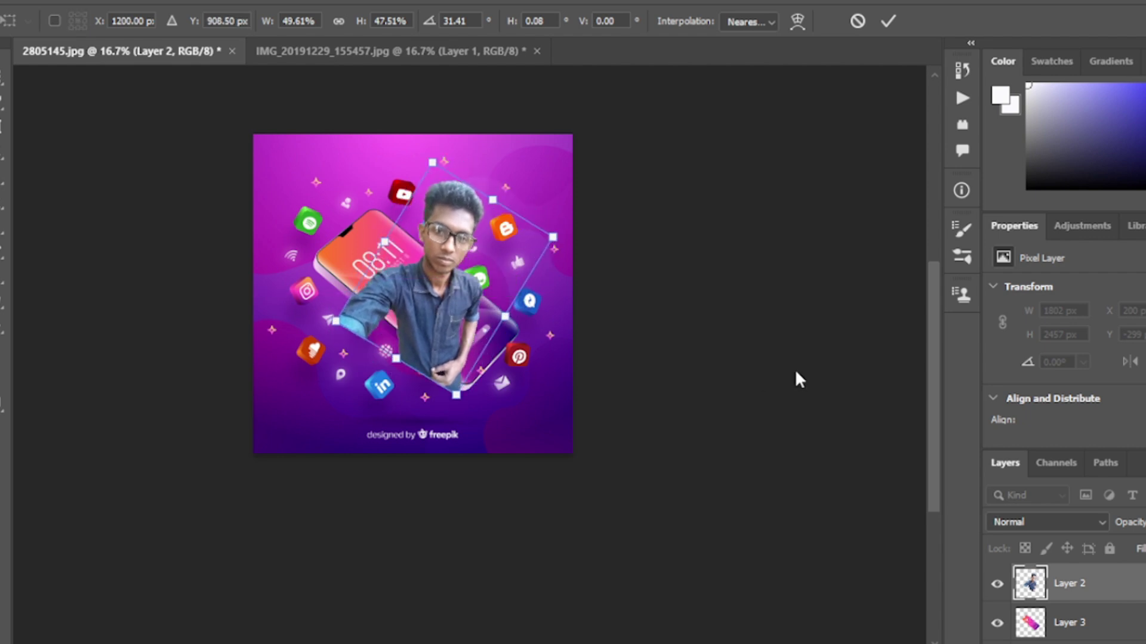
pyautogui.click(887, 23)
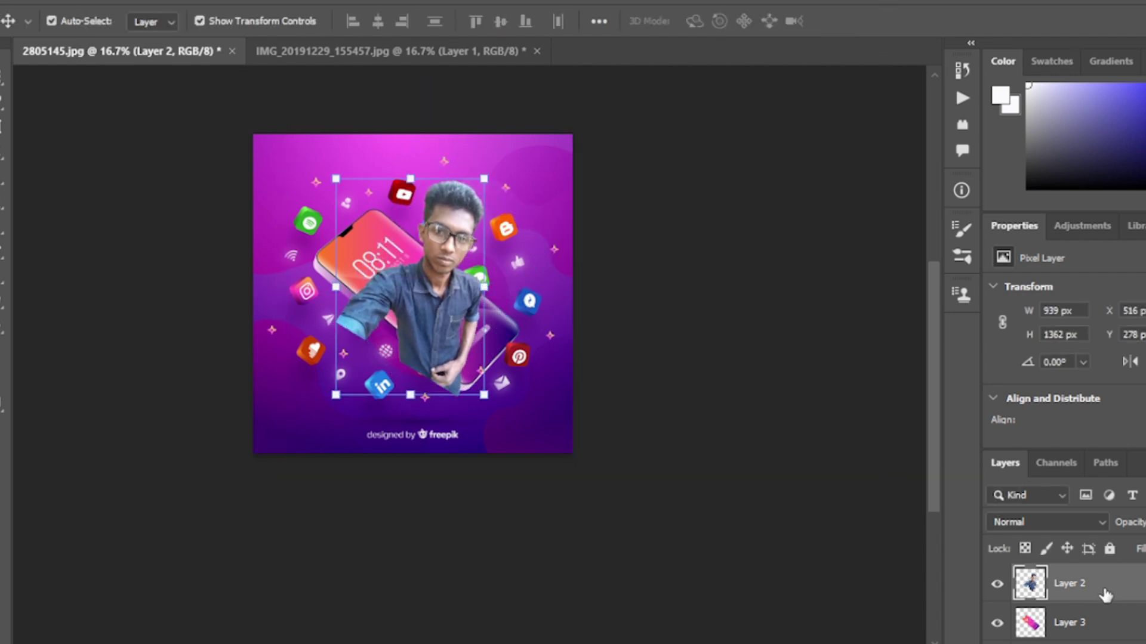
pyautogui.click(1066, 622)
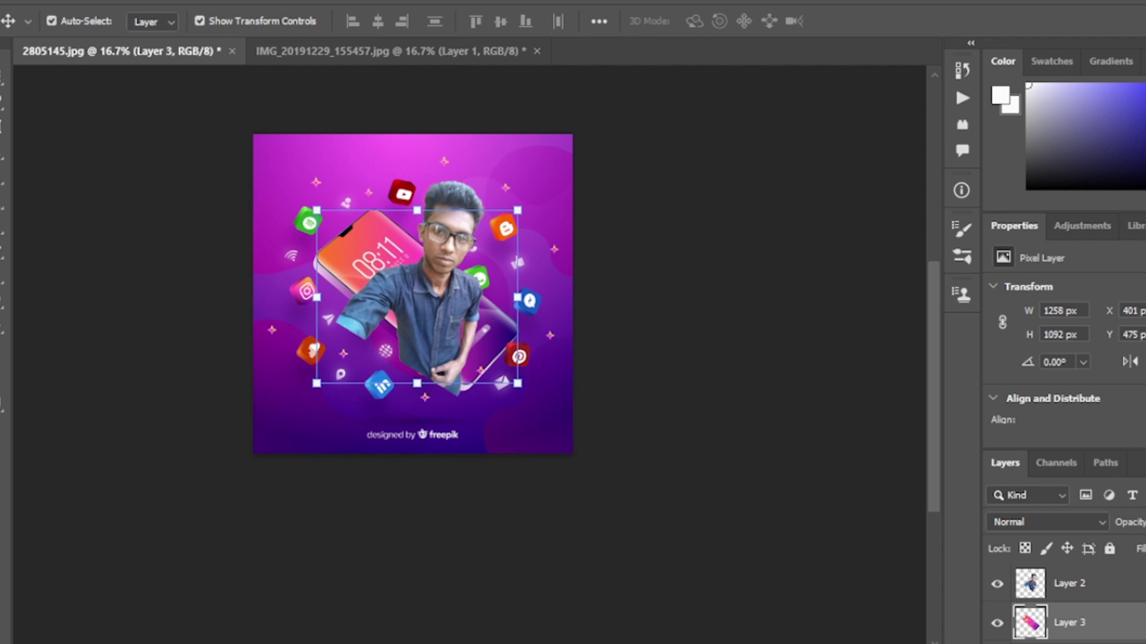
pyautogui.scroll(-1, 1065, 602)
pyautogui.click(1141, 623)
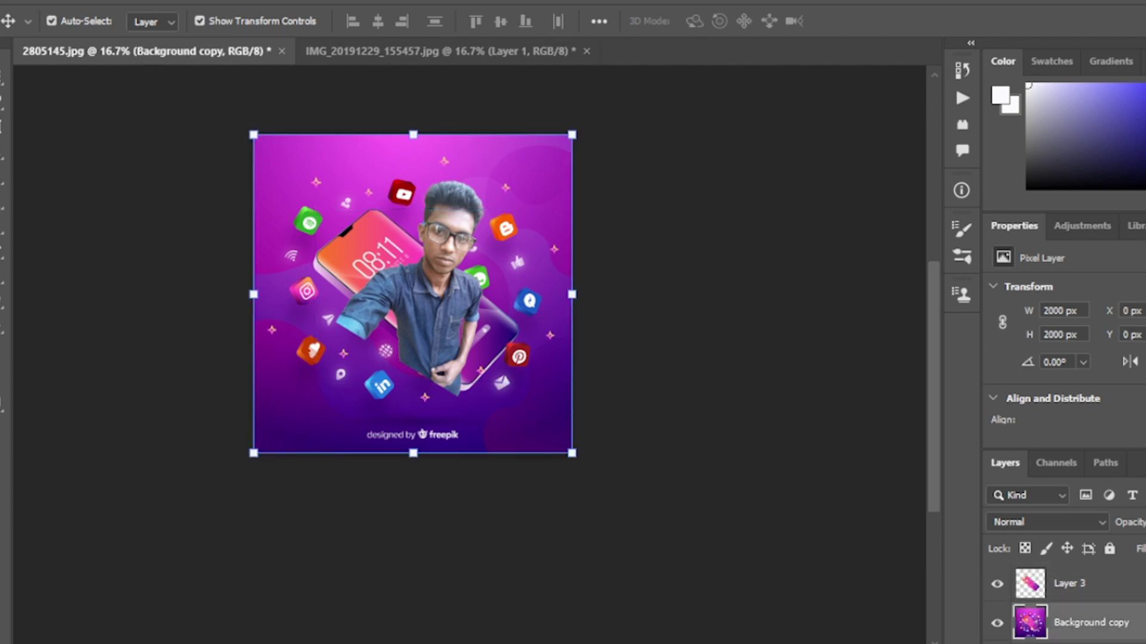
pyautogui.scroll(1, 1142, 612)
# Create a selection around the man on Layer 2
pyautogui.click(1140, 593)
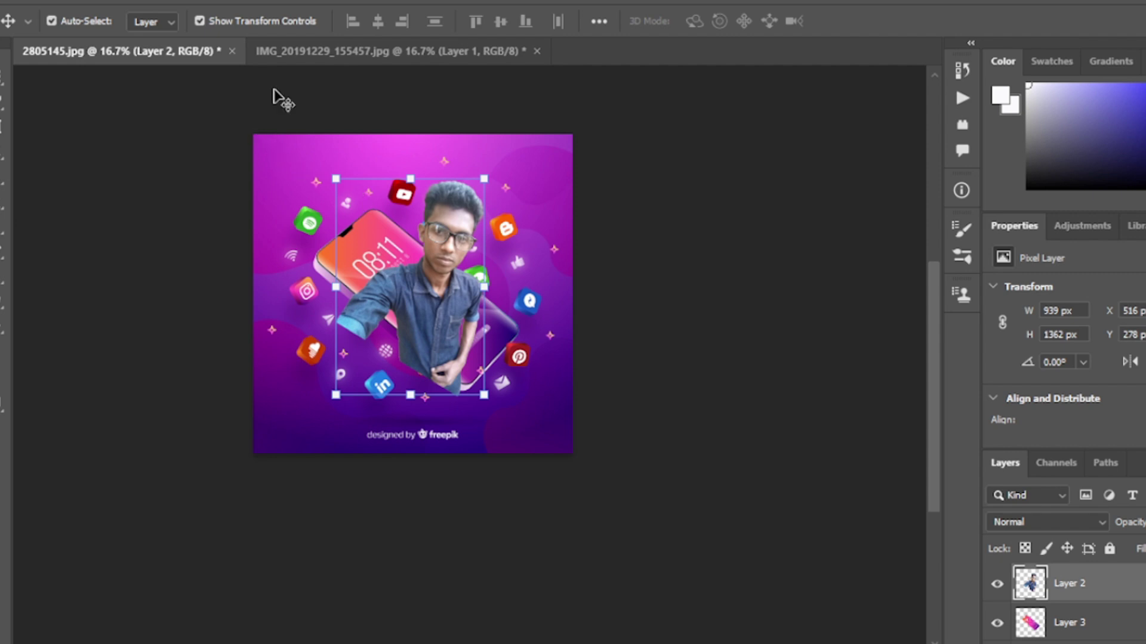
pyautogui.click(174, 2)
pyautogui.click(227, 205)
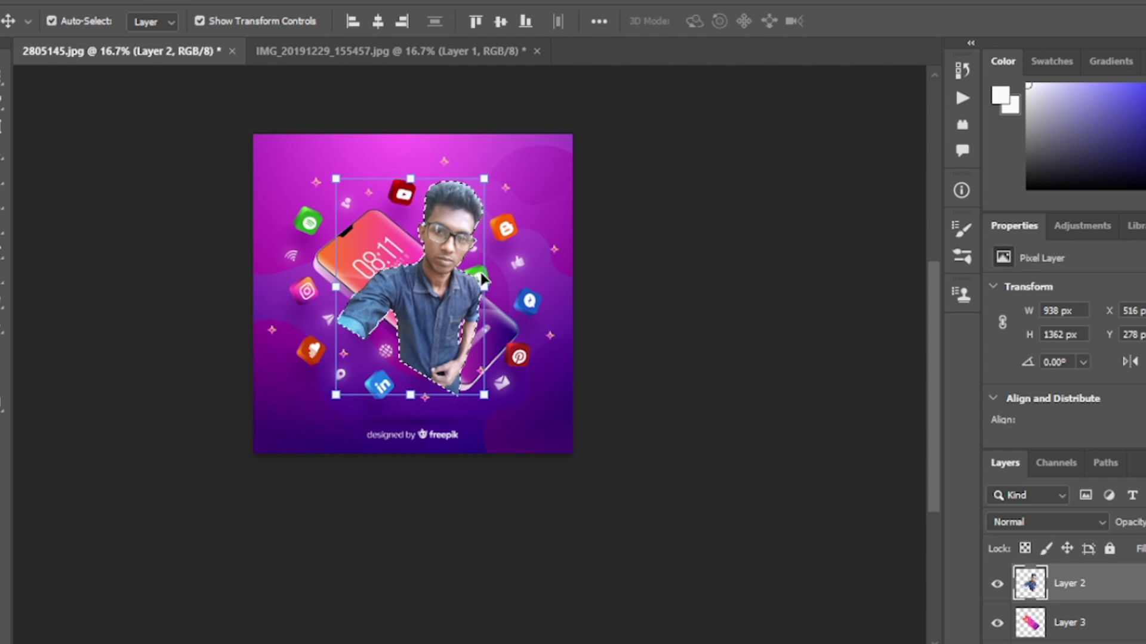
# Convert the man's layer to a smart object and clip it to the phone-screen layer with a clipping mask
pyautogui.hotkey('ctrl', '+')
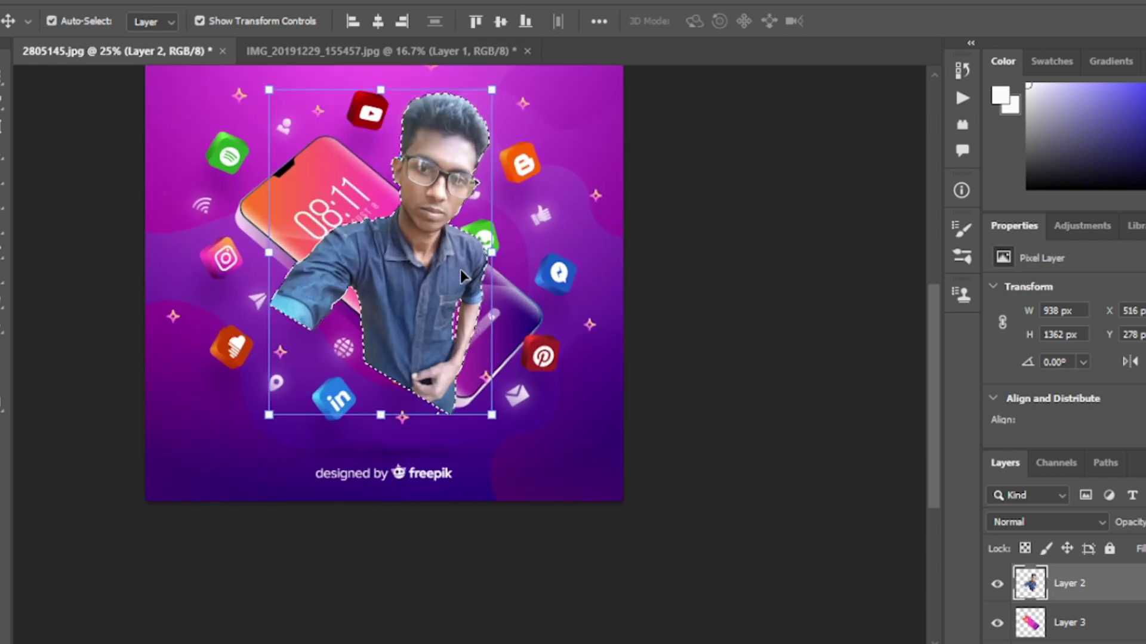
pyautogui.rightClick(1100, 583)
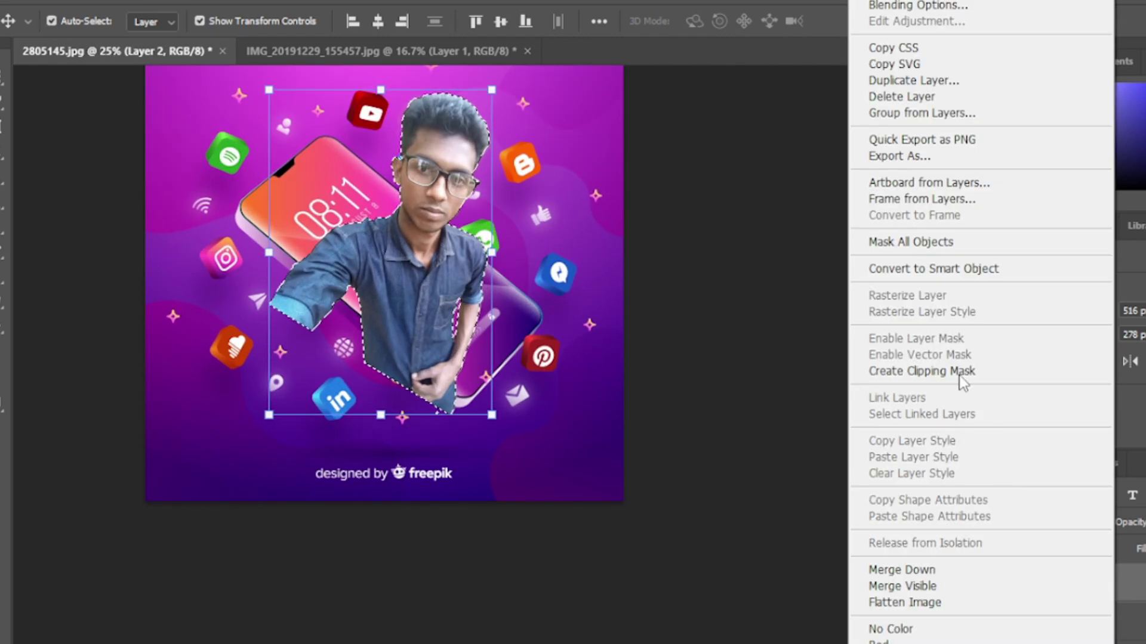
pyautogui.click(964, 269)
pyautogui.rightClick(1093, 591)
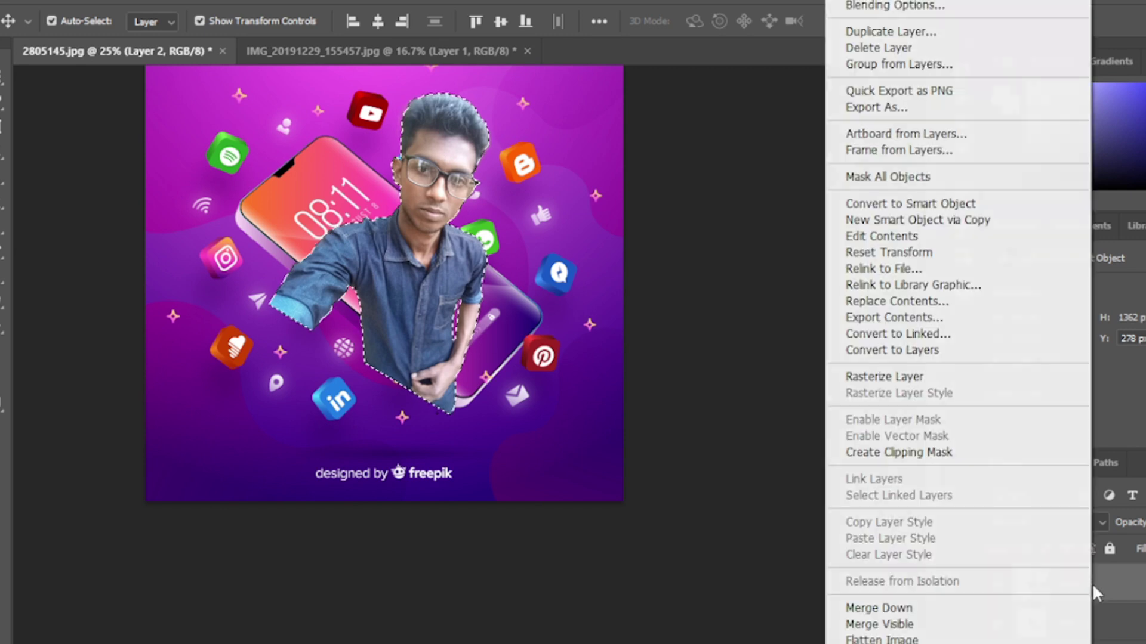
pyautogui.click(979, 452)
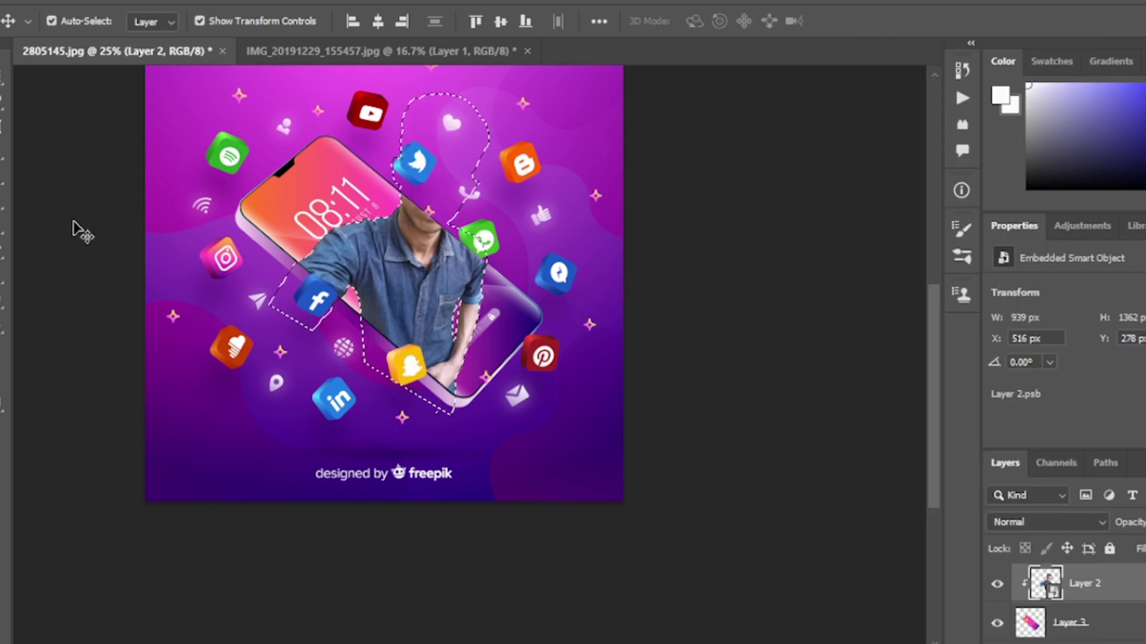
# Paint inside the man's selection on Layer 3 to reveal his head and shoulders beyond the phone, and deselect
pyautogui.press('b')
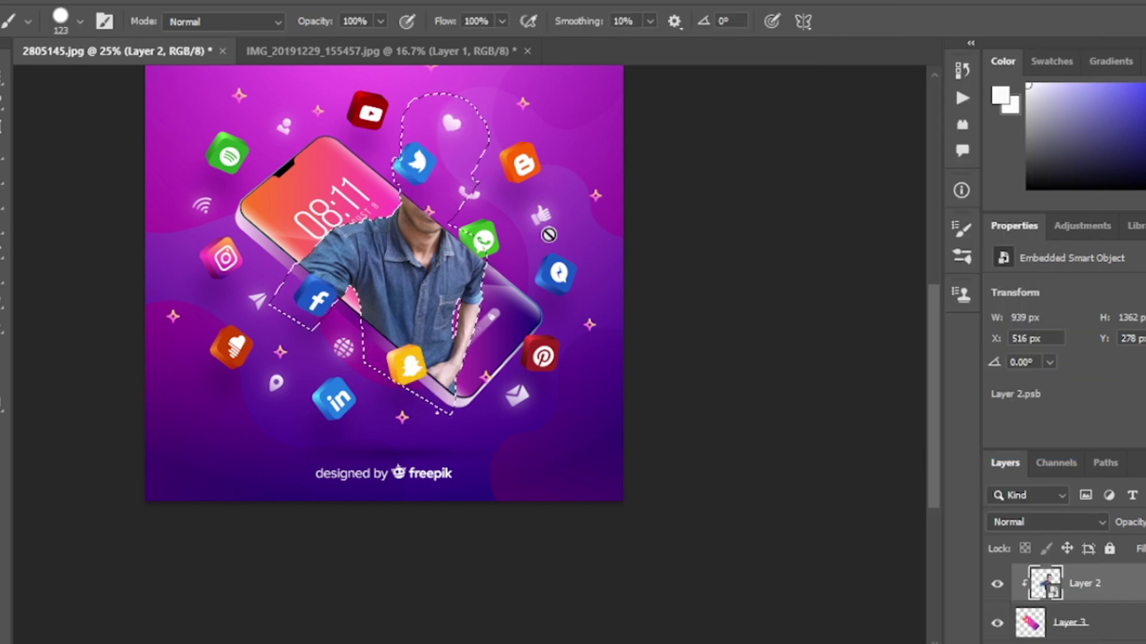
pyautogui.click(1090, 621)
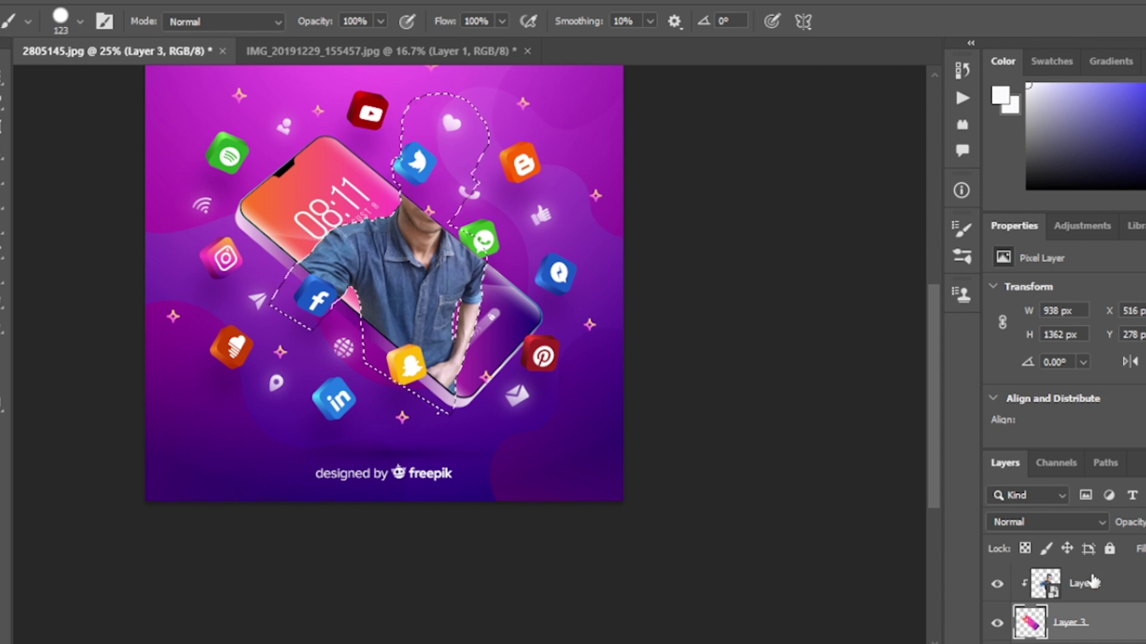
pyautogui.scroll(-1, 1068, 585)
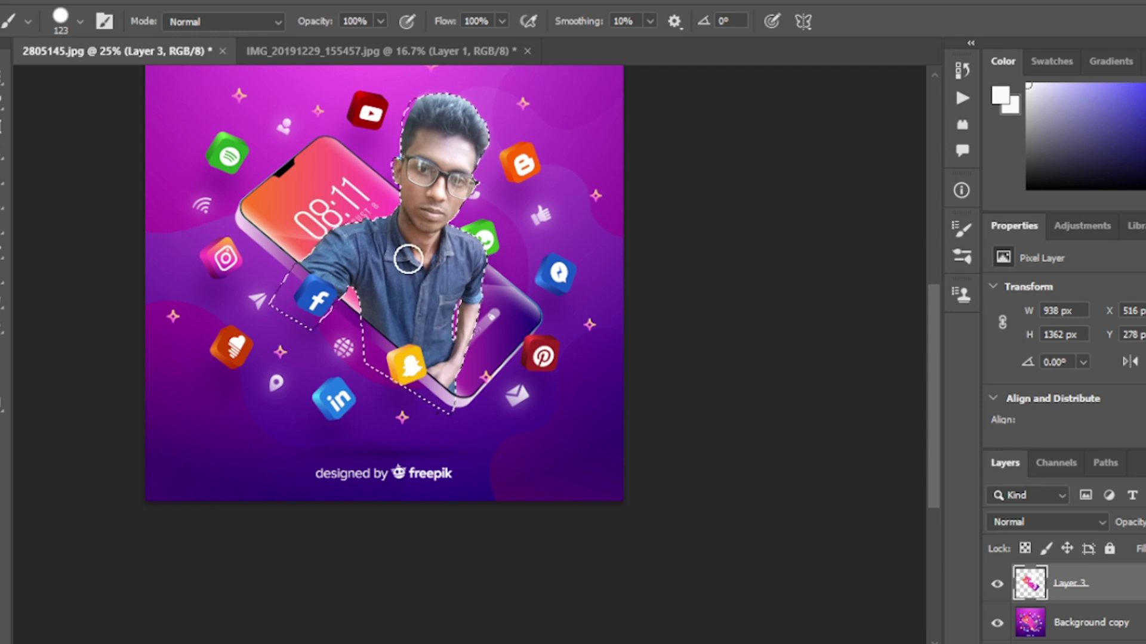
pyautogui.hotkey('ctrl', 'd')
pyautogui.scroll(2, 408, 259)
pyautogui.hscroll(-3, 408, 259)
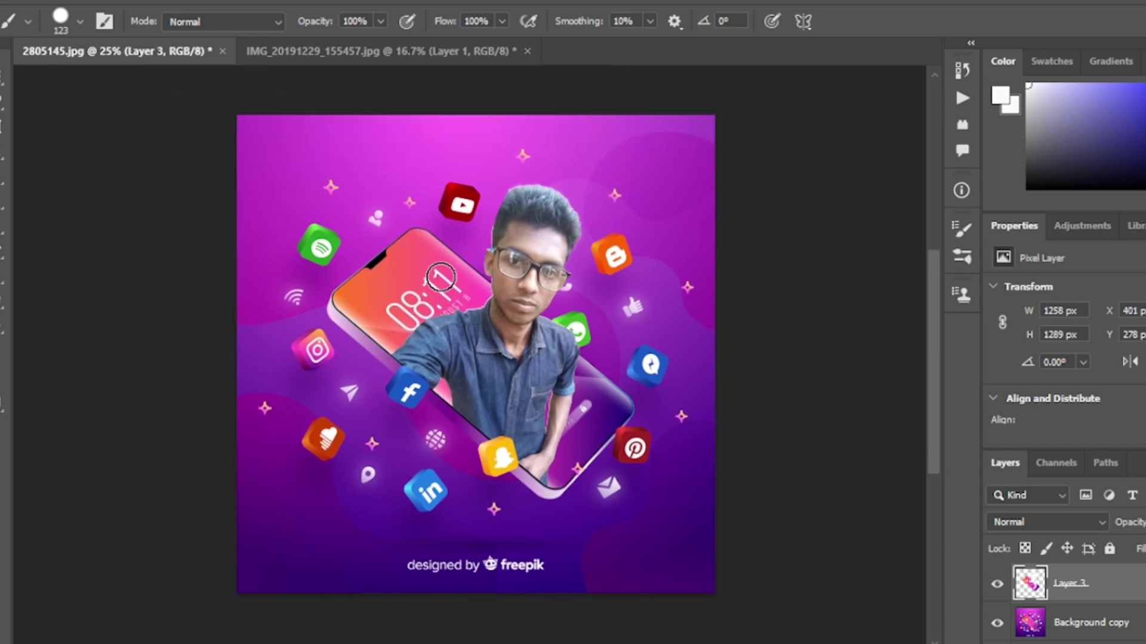
pyautogui.scroll(3, 442, 272)
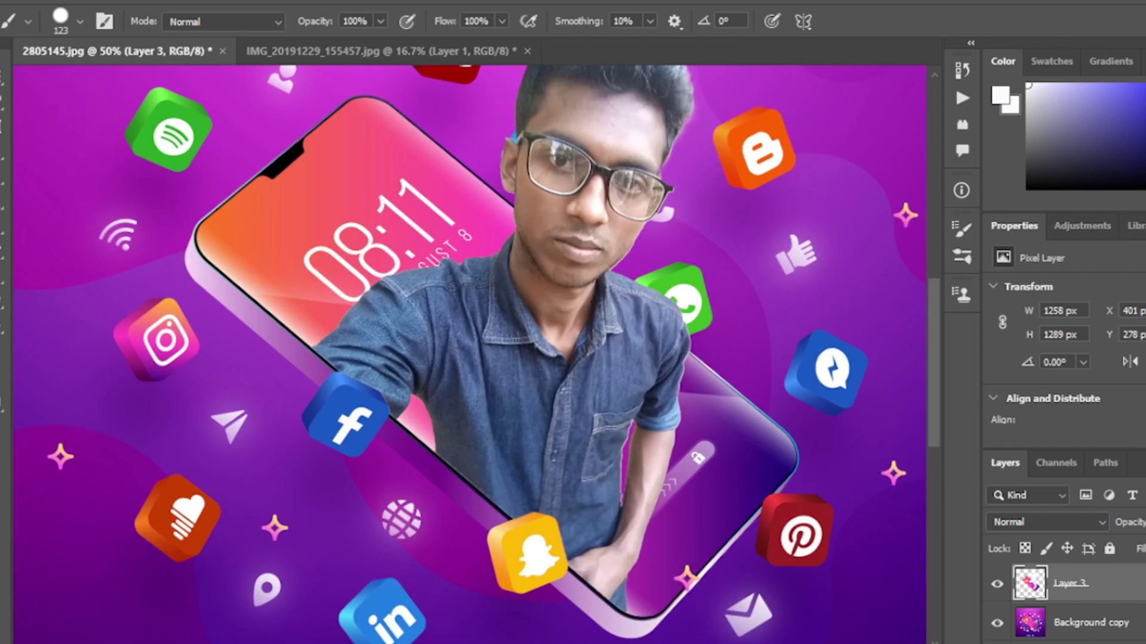
pyautogui.press('v')
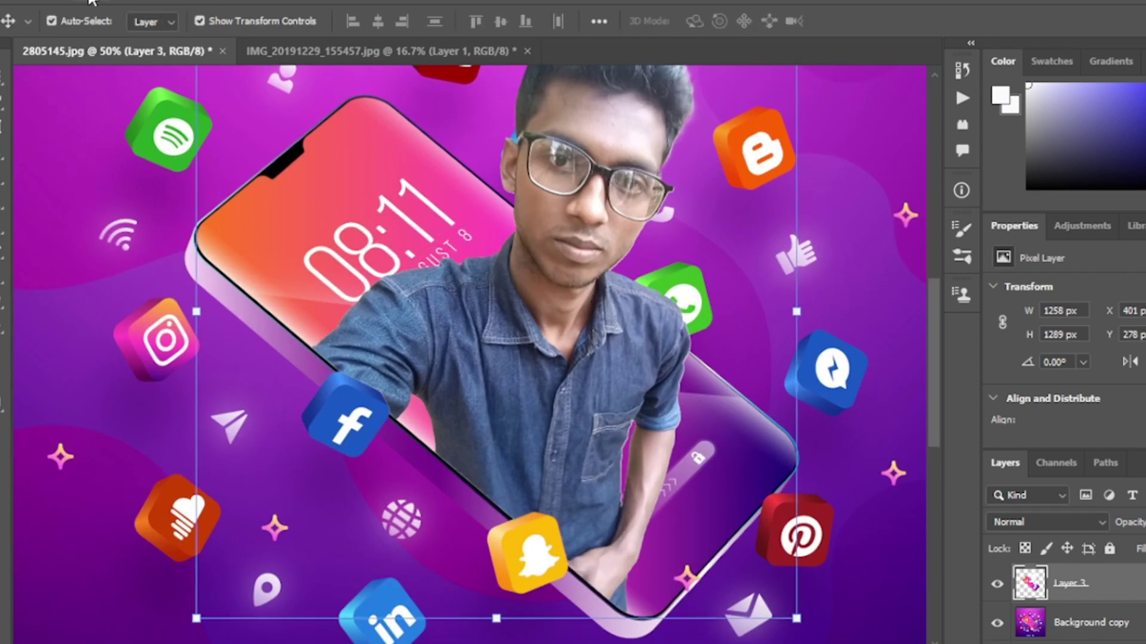
pyautogui.click(64, 3)
pyautogui.click(90, 68)
pyautogui.scroll(1, 1068, 606)
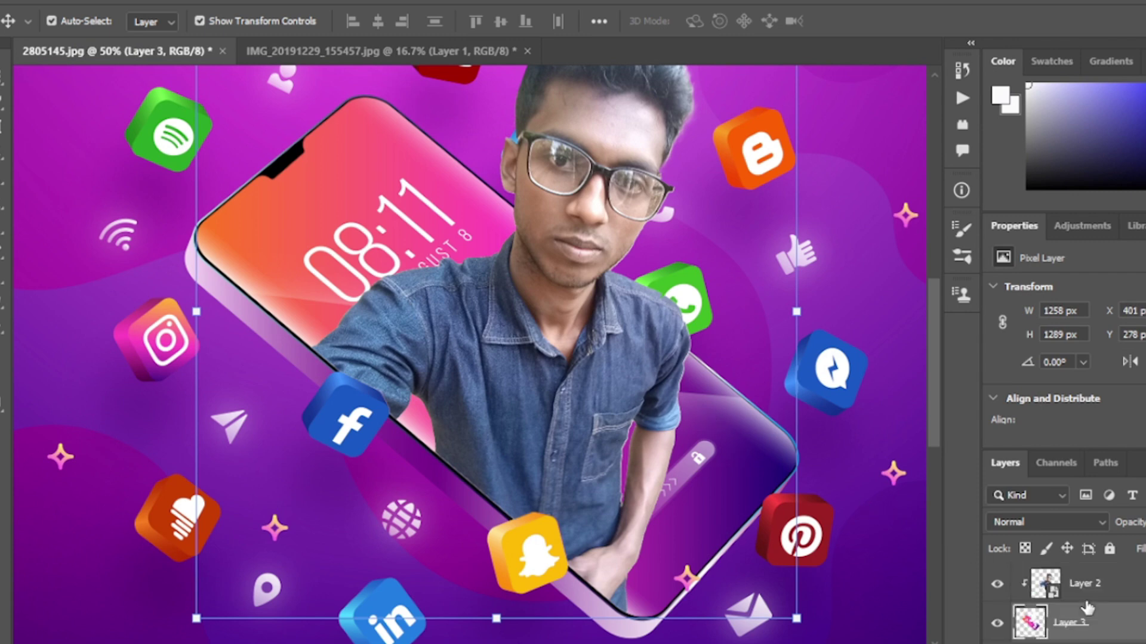
pyautogui.hotkey('ctrl', '-')
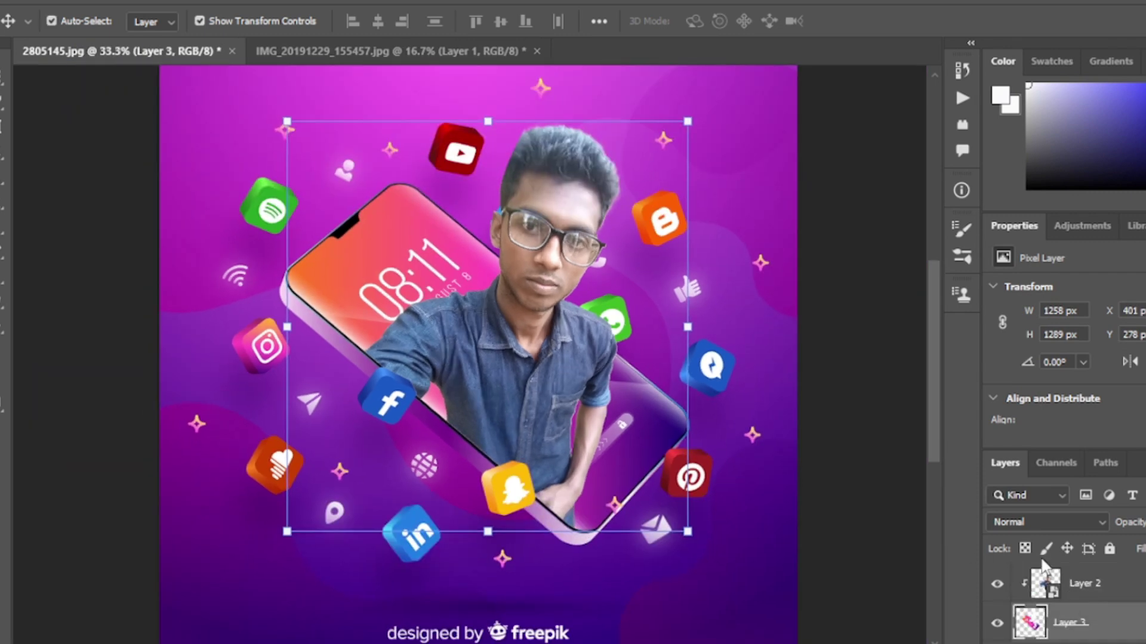
# Merge the man's clipped layer, the phone-screen layer and the Background copy into one layer above the original Background
pyautogui.click(1108, 599)
pyautogui.scroll(-3, 1115, 626)
pyautogui.click(1113, 624)
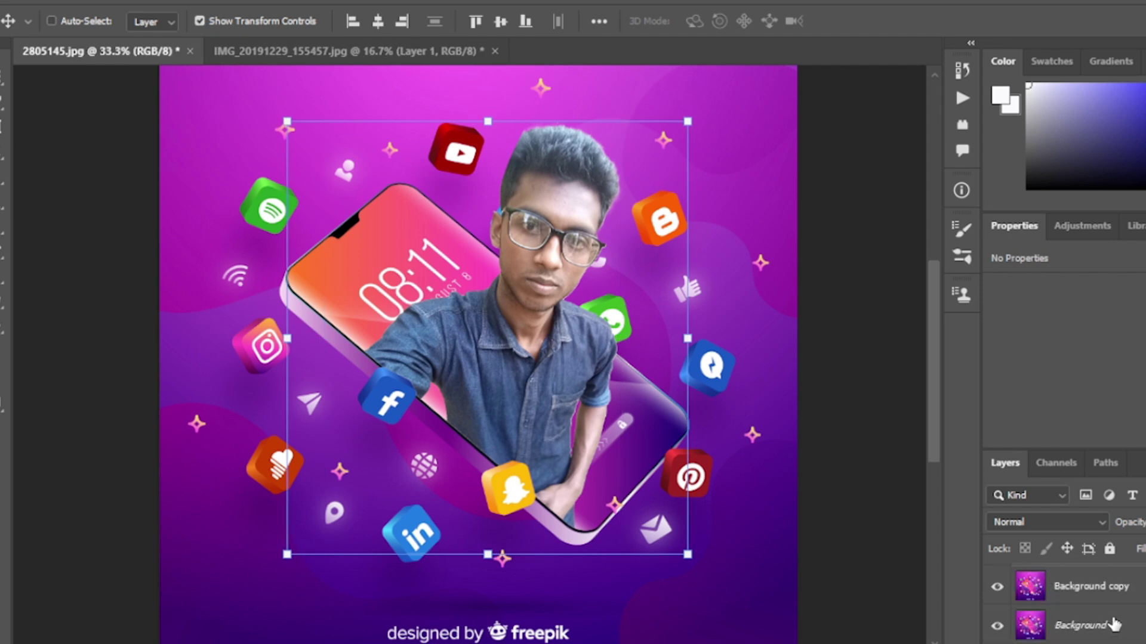
pyautogui.scroll(1, 1118, 594)
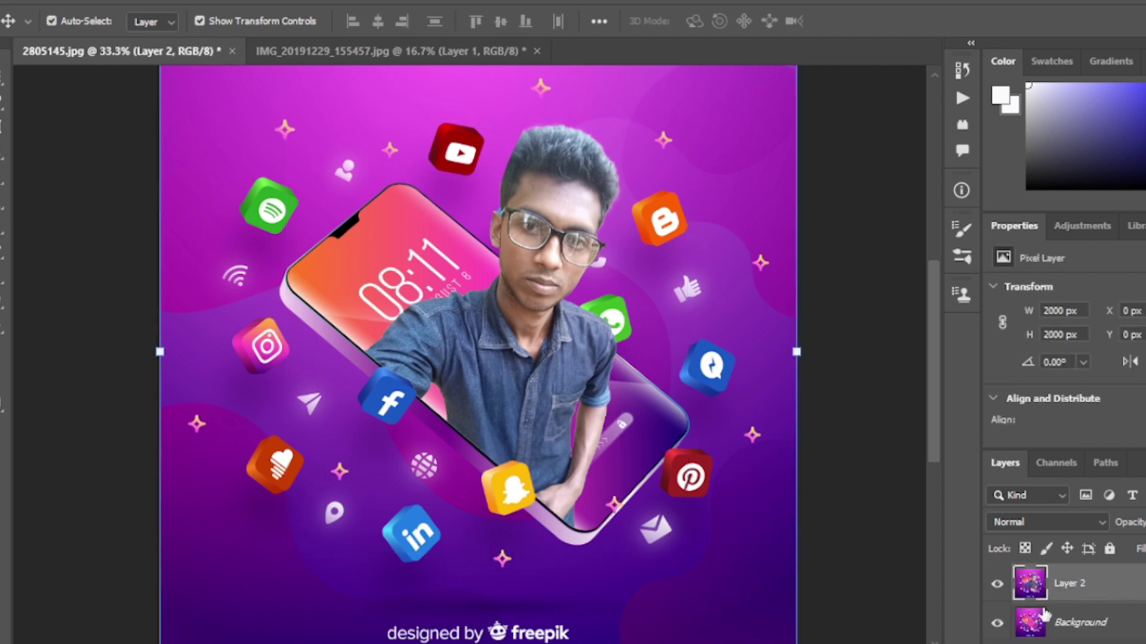
# Compare the merged composite with the original artwork by toggling the visibility of Layer 2 and the Background
pyautogui.click(997, 585)
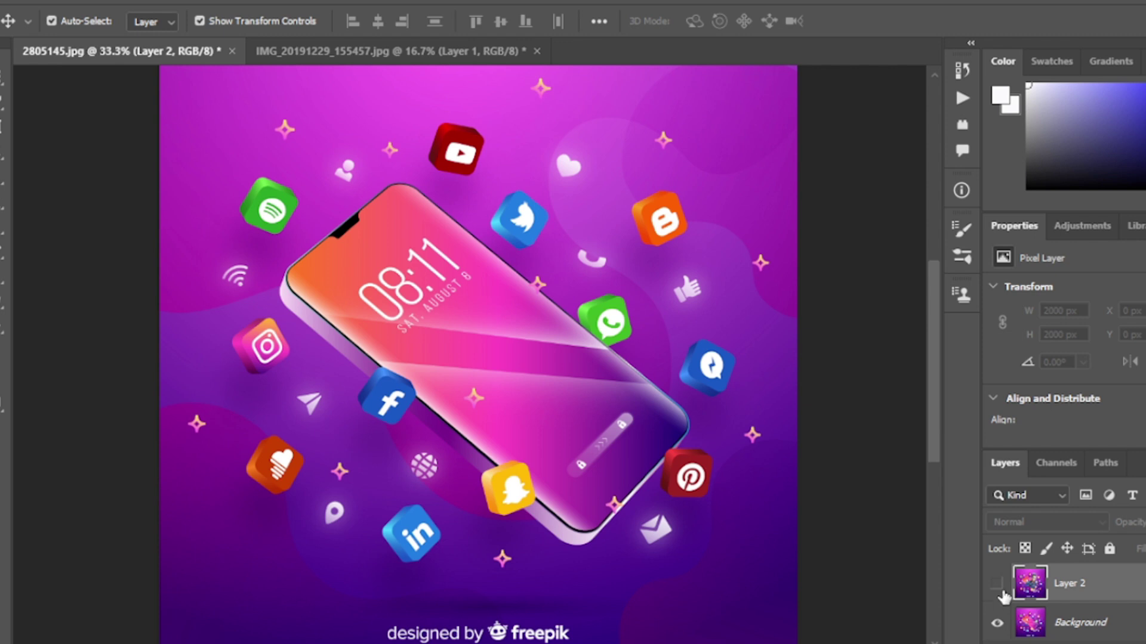
pyautogui.click(998, 585)
pyautogui.click(998, 624)
pyautogui.click(997, 585)
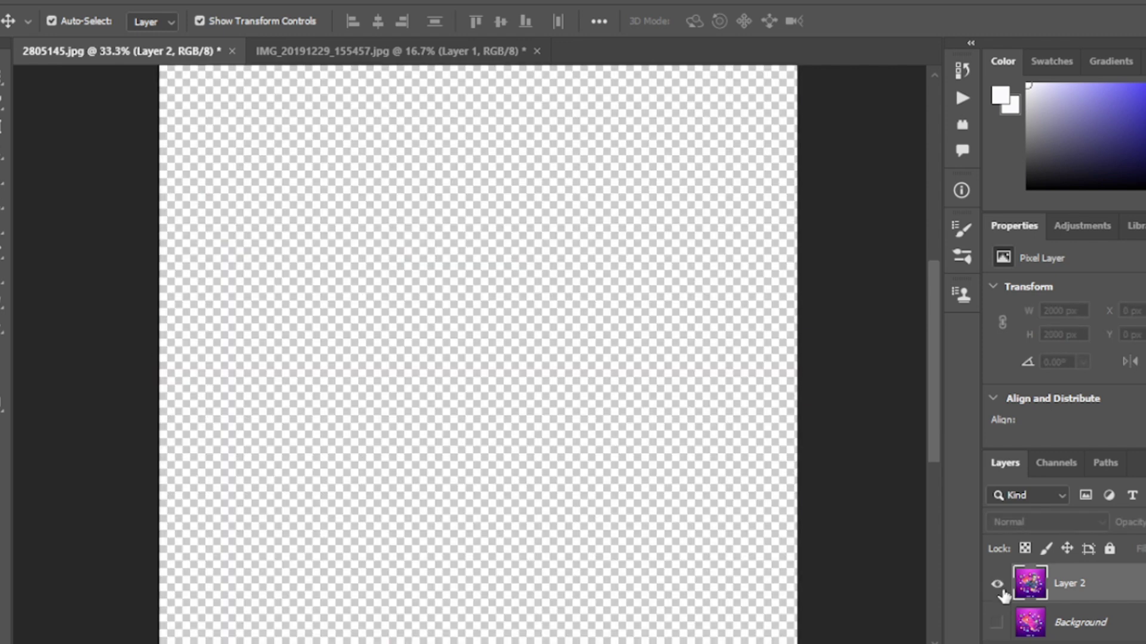
pyautogui.click(997, 584)
pyautogui.click(997, 623)
pyautogui.click(998, 585)
pyautogui.click(997, 585)
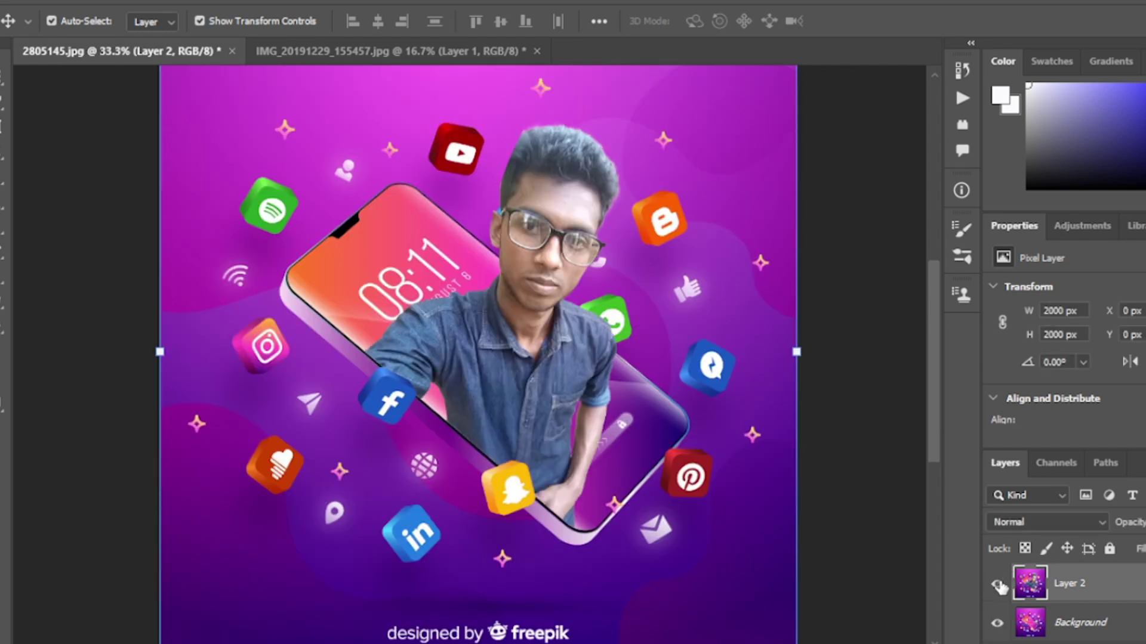
pyautogui.click(998, 585)
pyautogui.click(997, 585)
pyautogui.click(998, 584)
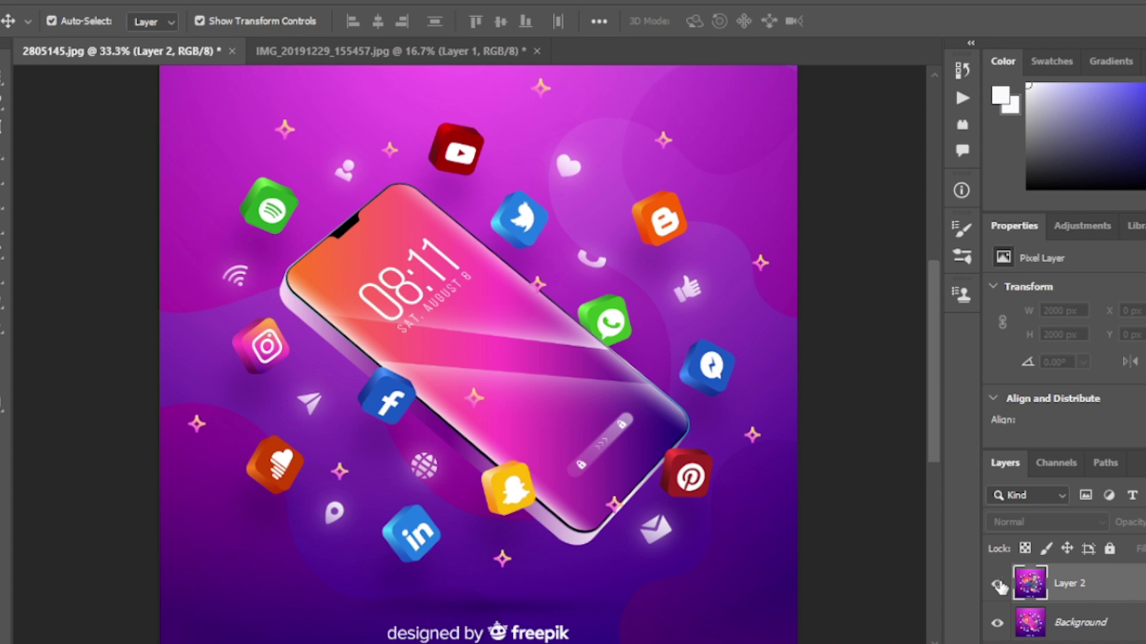
pyautogui.click(998, 585)
pyautogui.click(997, 584)
pyautogui.click(997, 585)
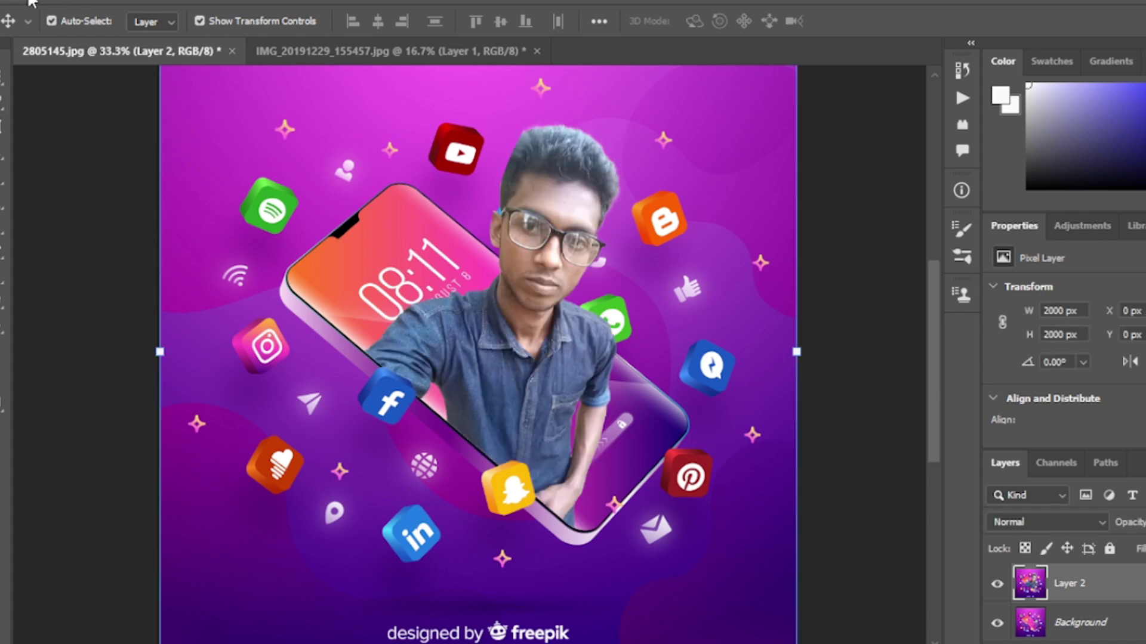
# Export the composite as a 2000 × 2000 px PNG with transparency at 100% scale
pyautogui.hotkey('alt', 'f')
pyautogui.moveTo(89, 287)
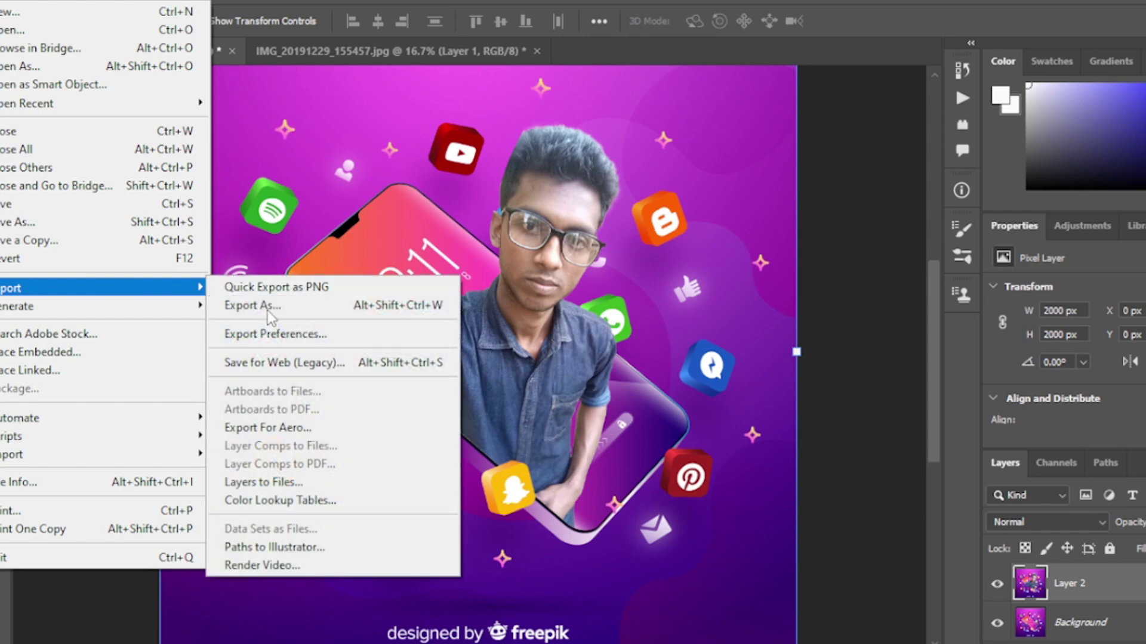
pyautogui.click(270, 311)
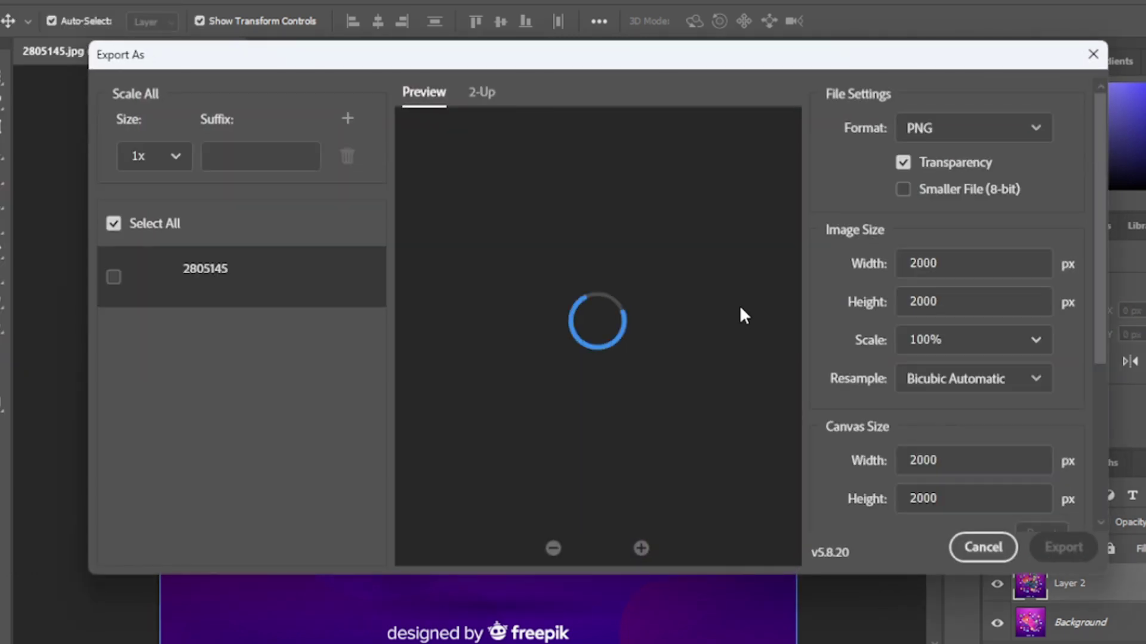
pyautogui.click(1064, 547)
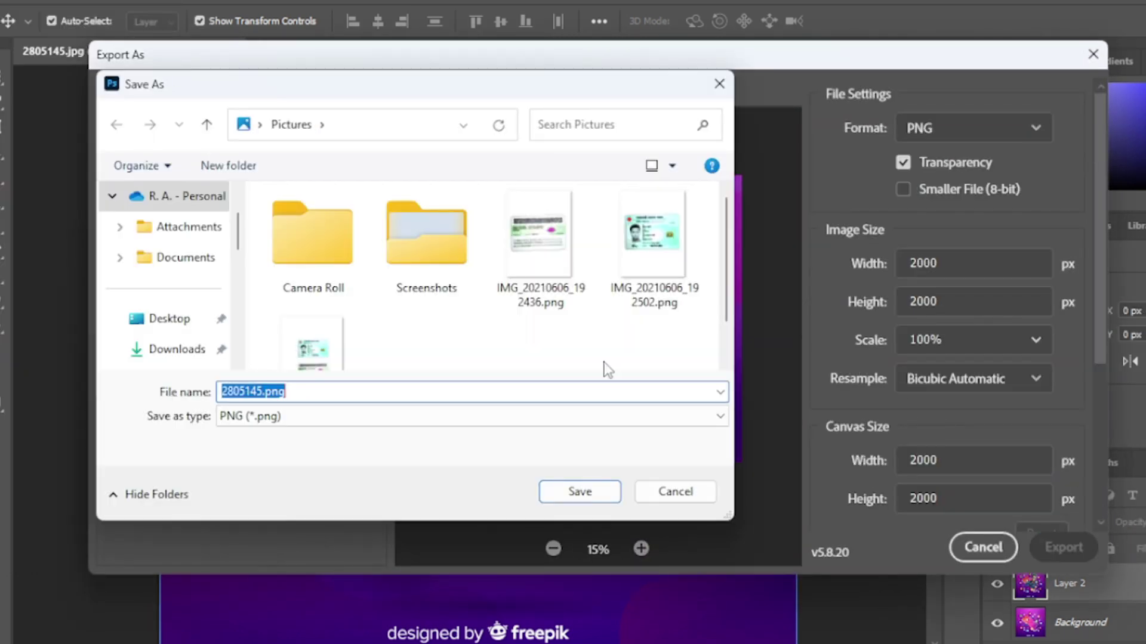